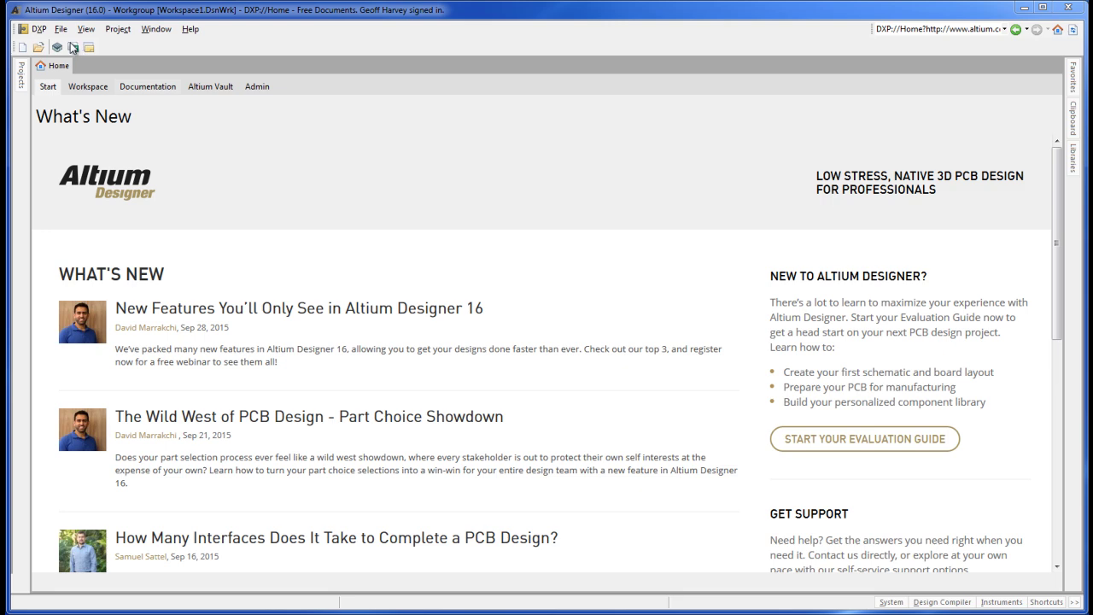
- Install the XJTAG DFT Assistant from the Purchased list in Extensions & Updates
left_click(38, 29)
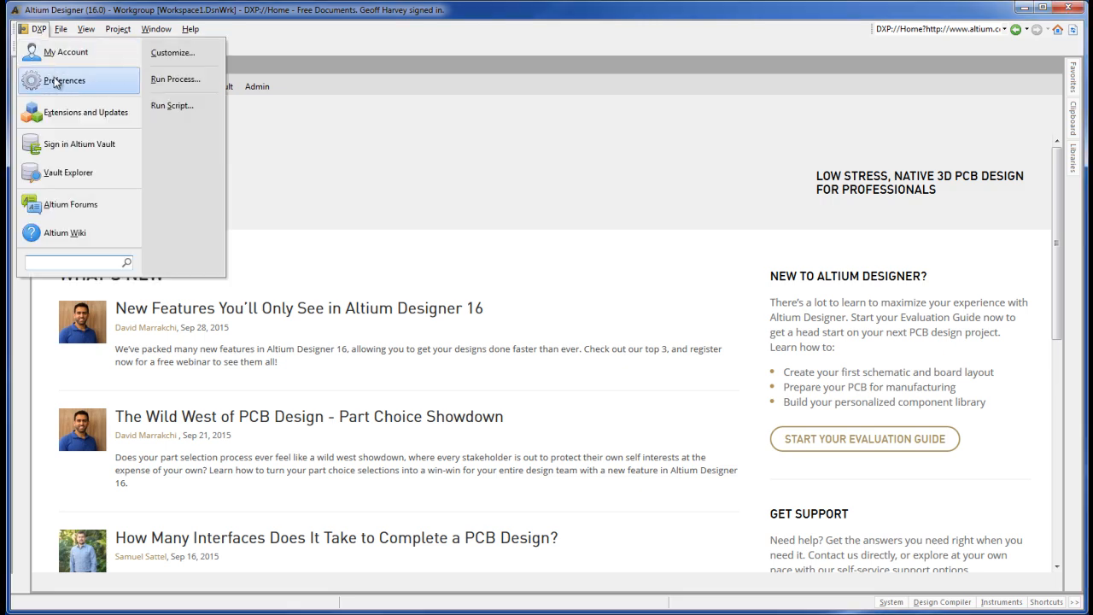
left_click(64, 112)
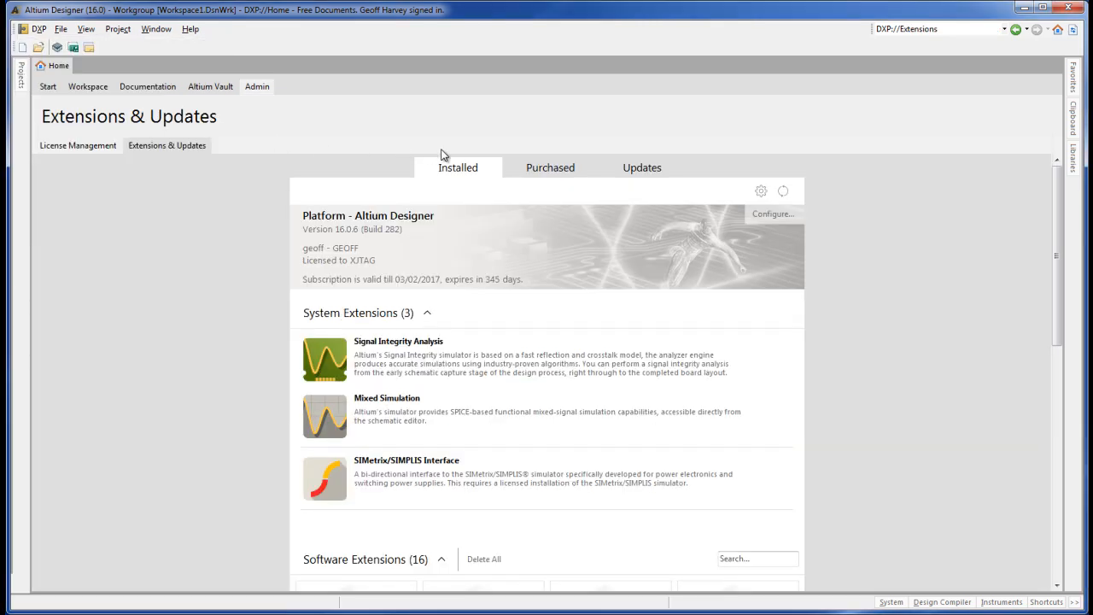
left_click(542, 170)
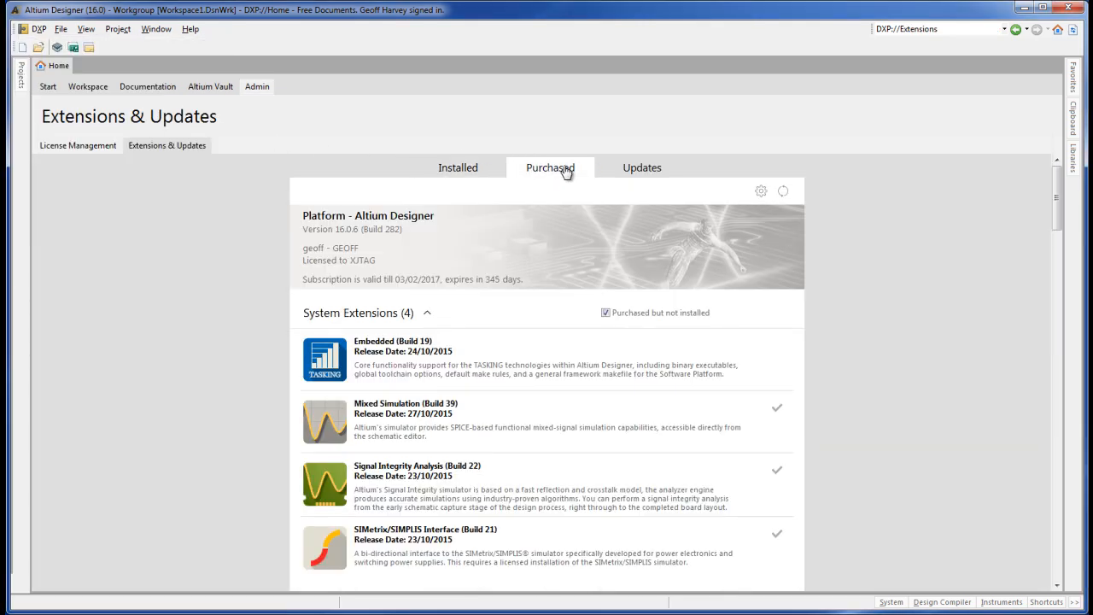
left_click_drag(1057, 197, 1062, 304)
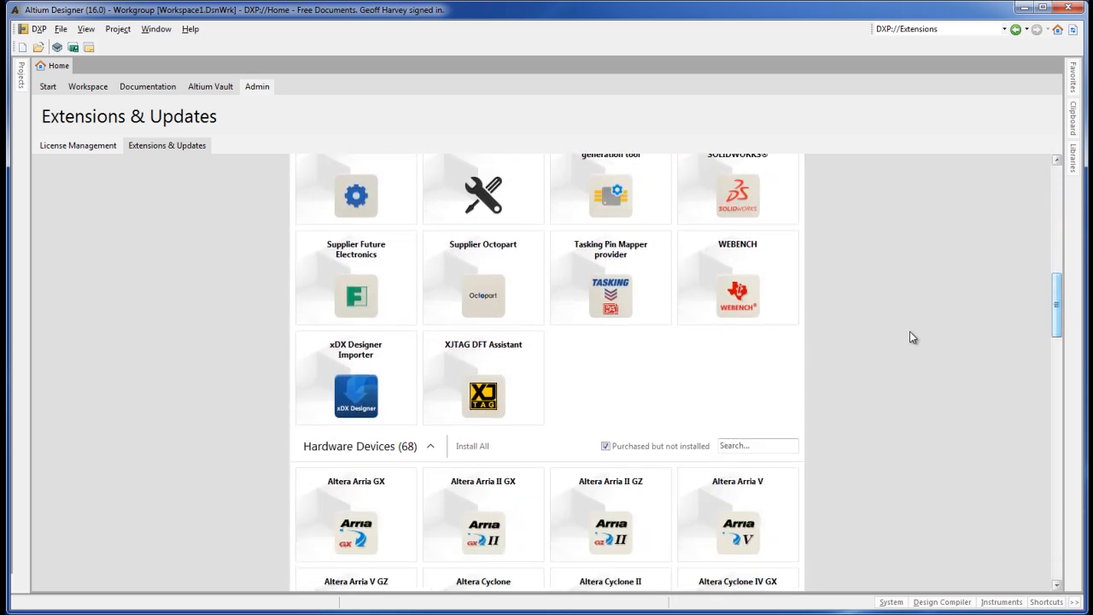
mouse_move(484, 378)
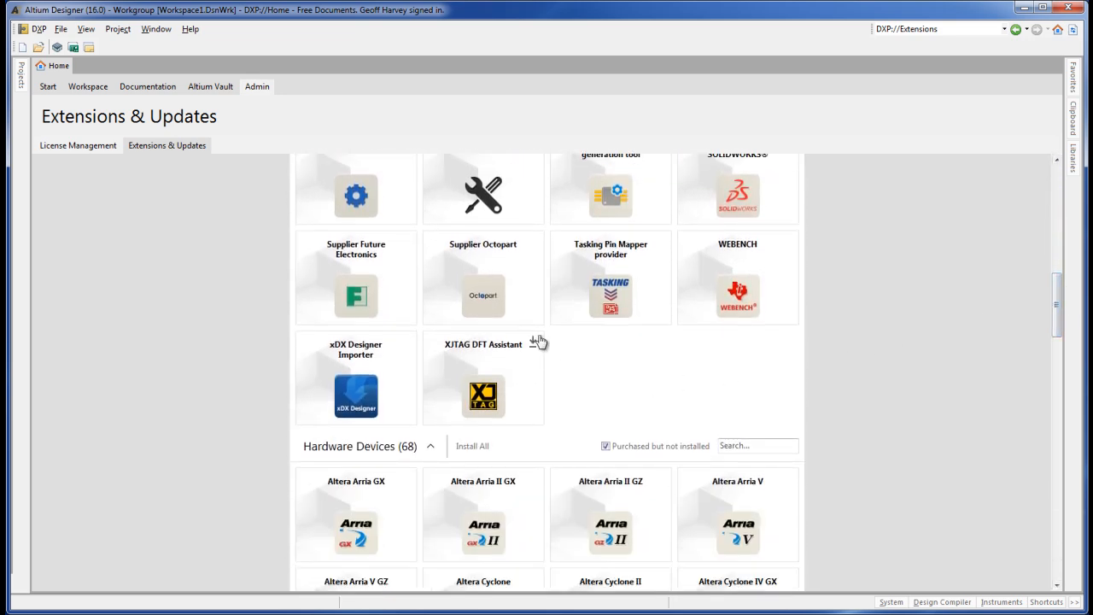
left_click(536, 341)
left_click(482, 347)
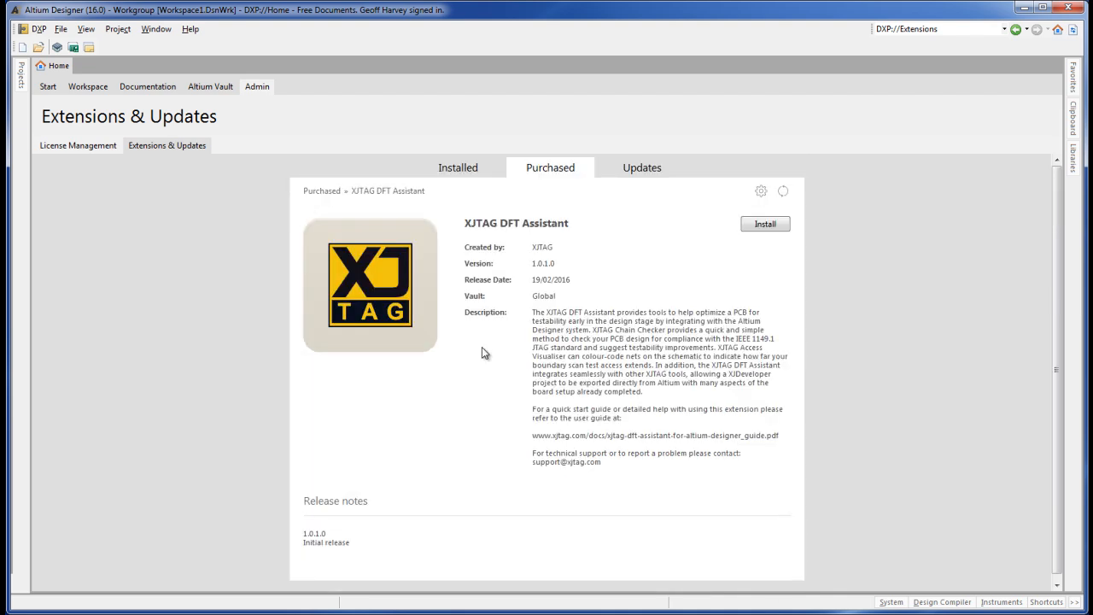
left_click(774, 223)
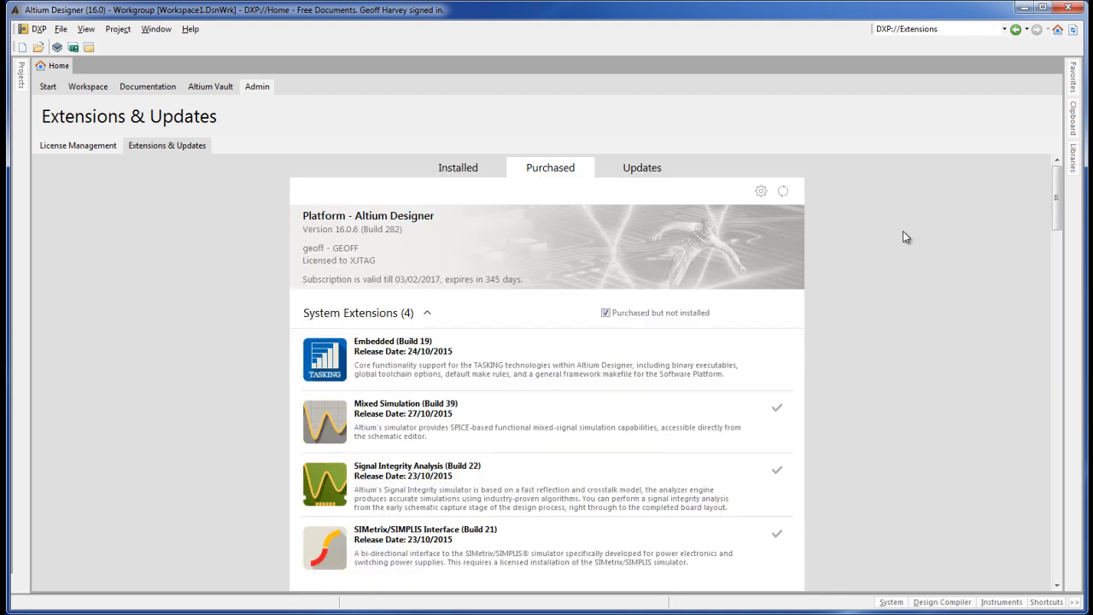
left_click_drag(1056, 213, 1059, 319)
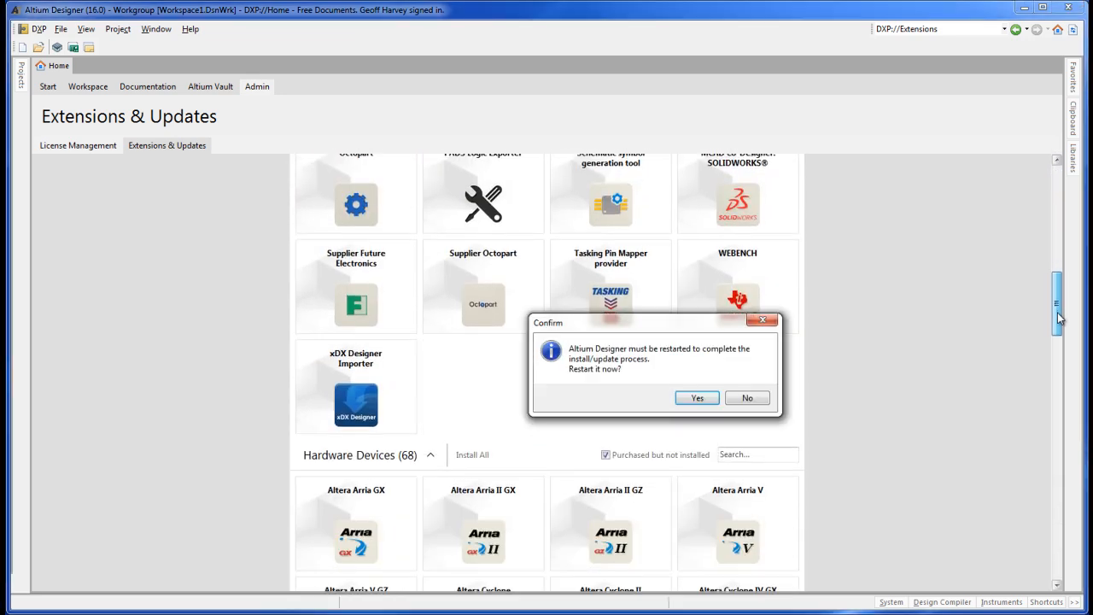
- Restart after install and reopen the XJDemo3 project's DemoBoard schematic
left_click(700, 397)
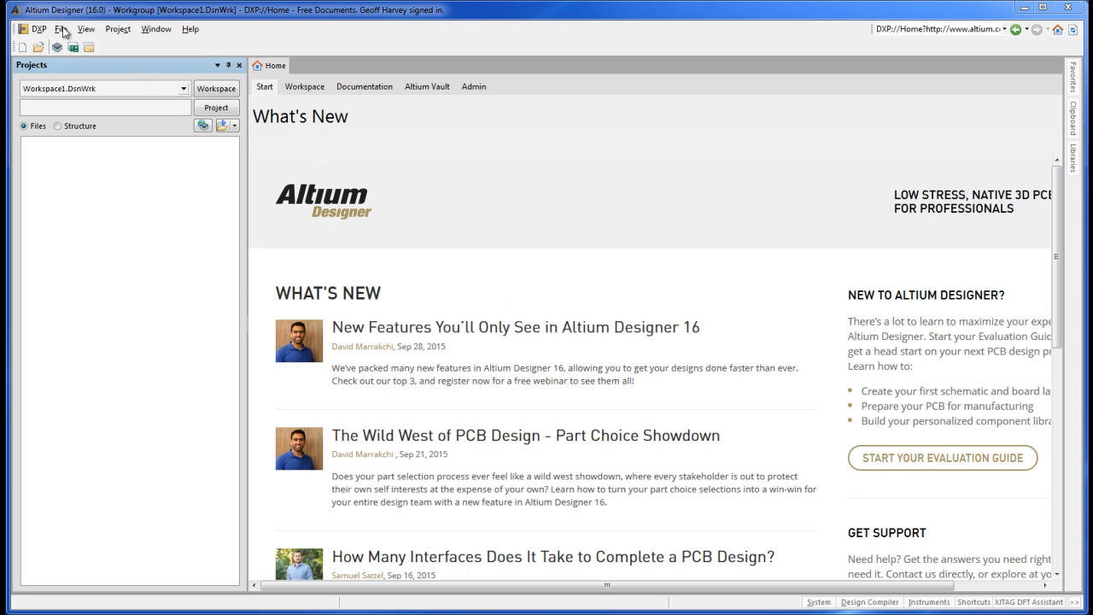
left_click(62, 31)
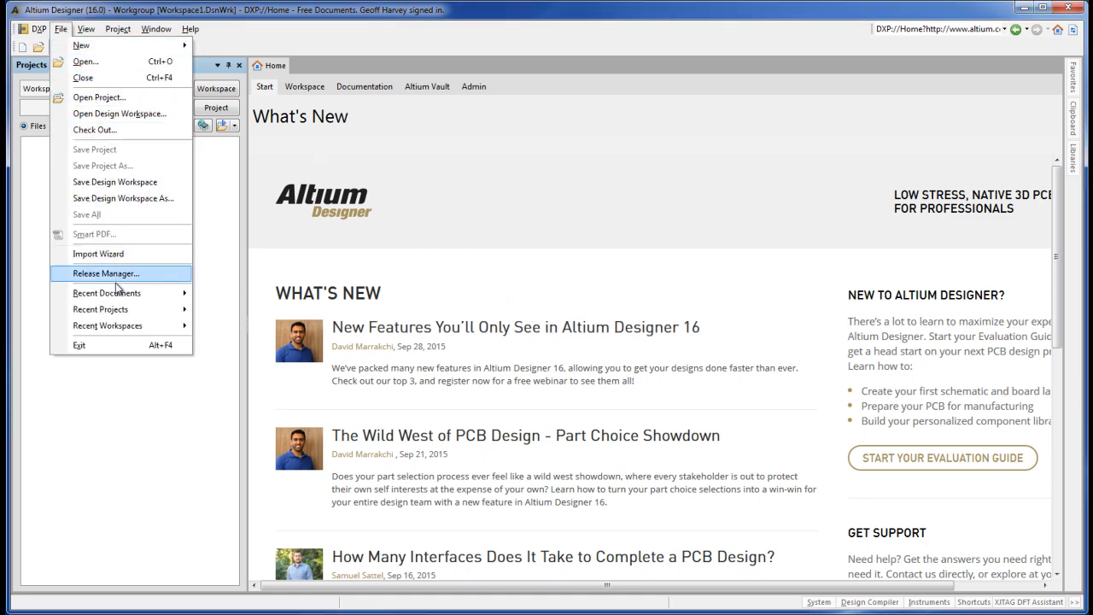
mouse_move(101, 309)
left_click(226, 311)
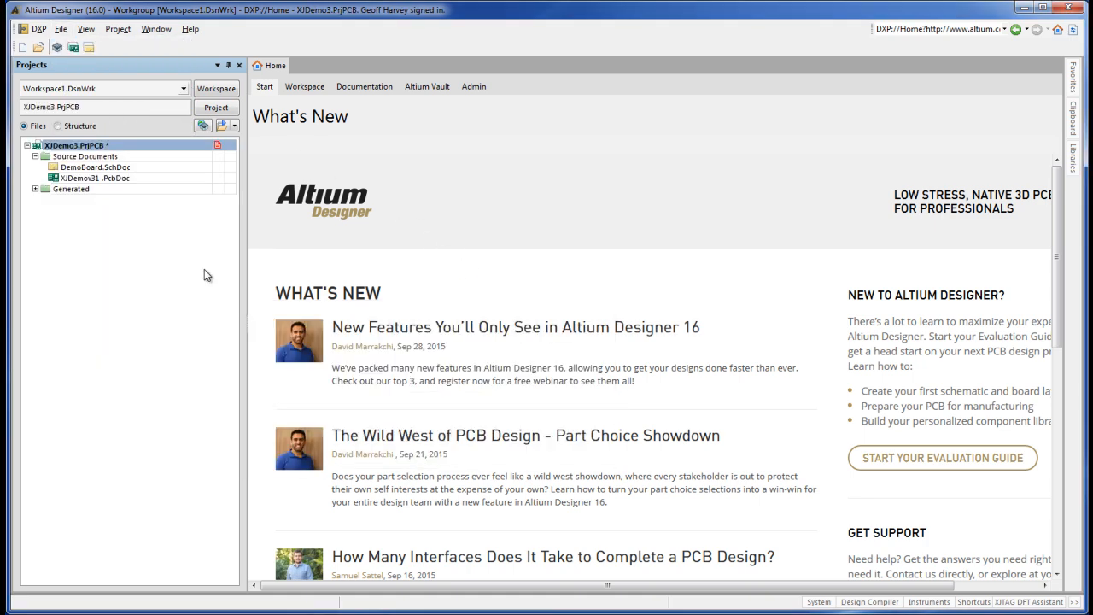
double_click(96, 167)
- Launch the XJTAG DFT Assistant and show its workflow beside the schematic
left_click(111, 30)
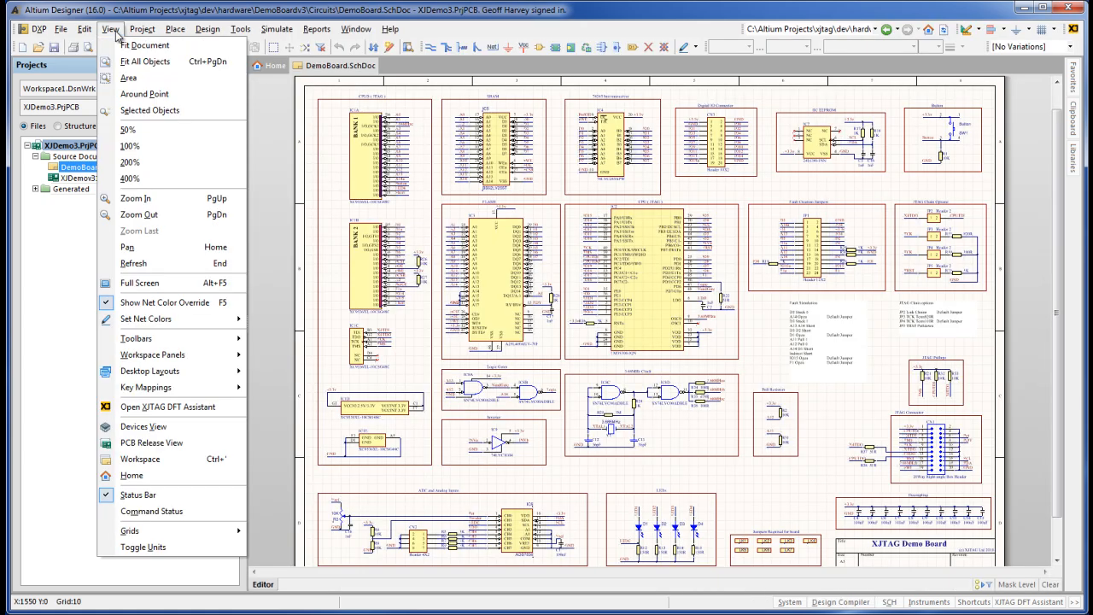
left_click(205, 407)
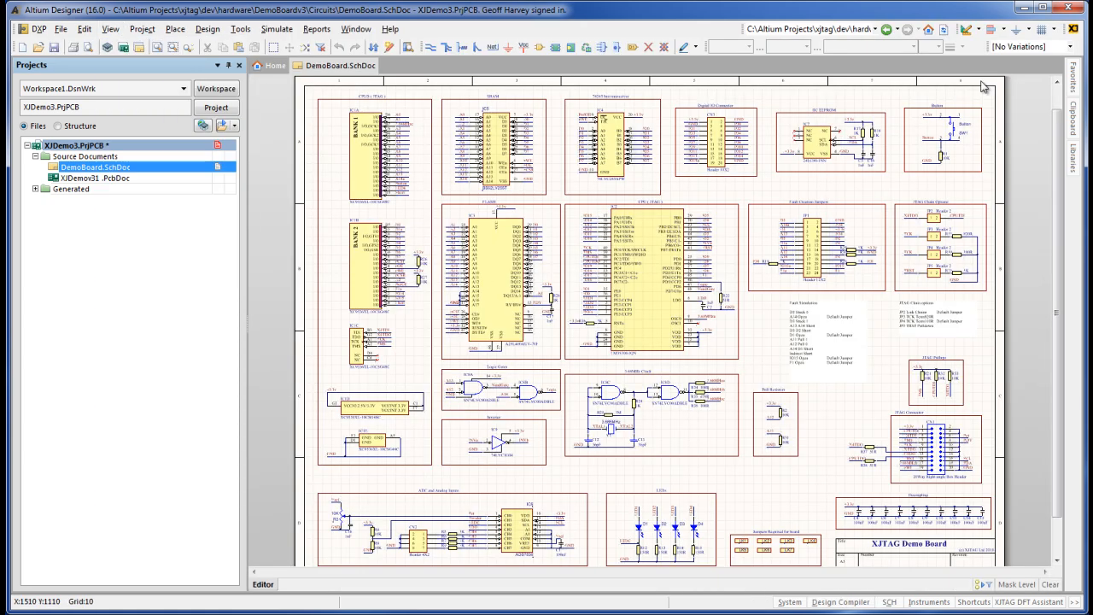
left_click(1073, 32)
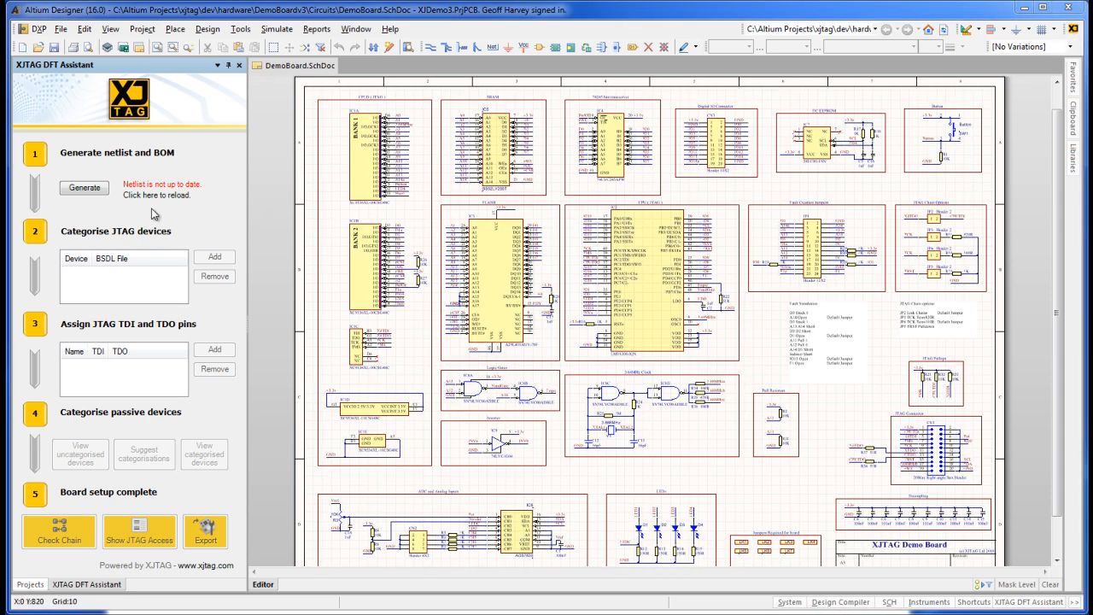
- Generate the DemoBoard netlist and BOM, then return to the previous zoomed-in view
left_click(84, 194)
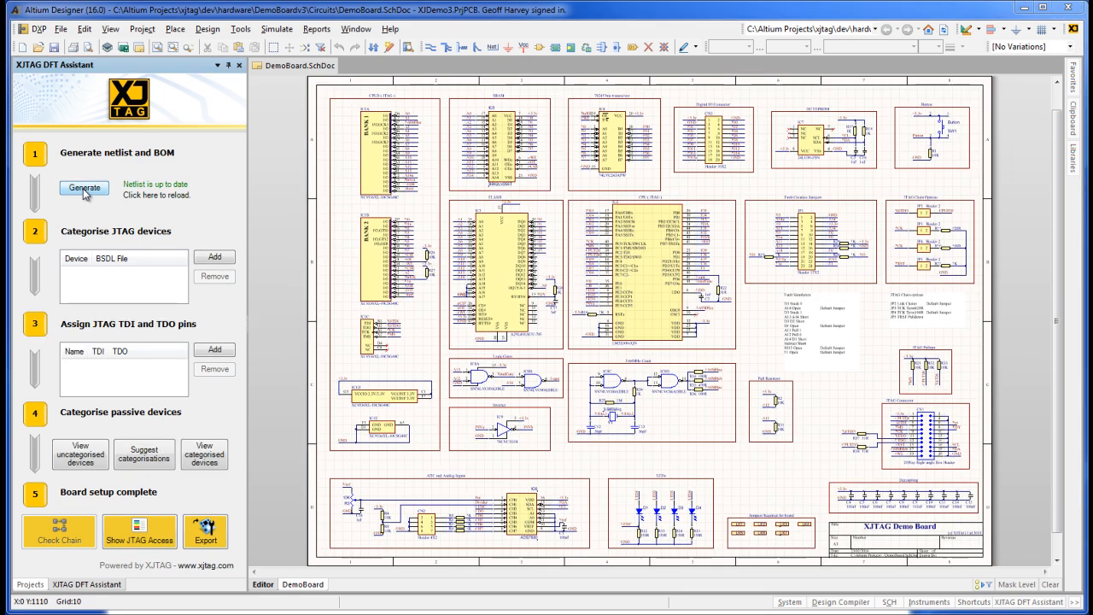
left_click(110, 28)
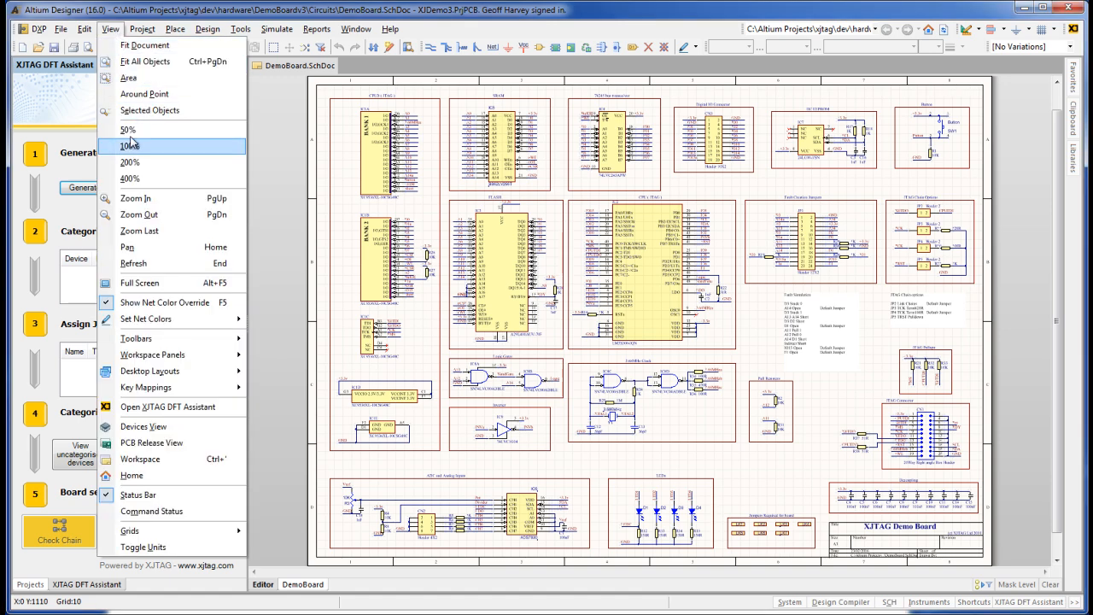
left_click(139, 231)
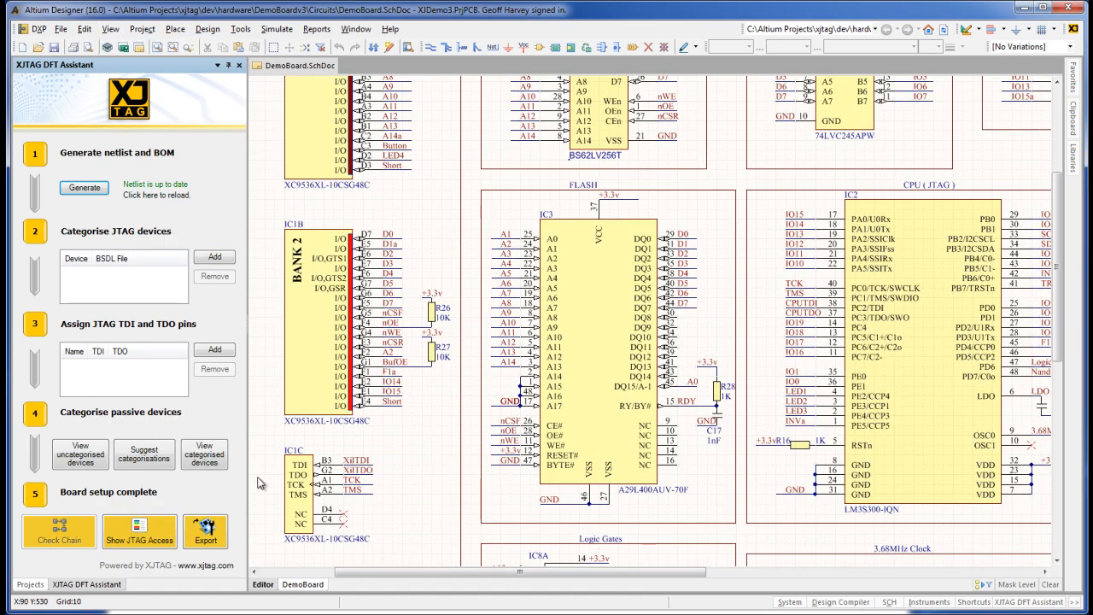
- Add IC1 as a JTAG device with BSDL file xc9536xl_cs48.bsd
left_click(212, 262)
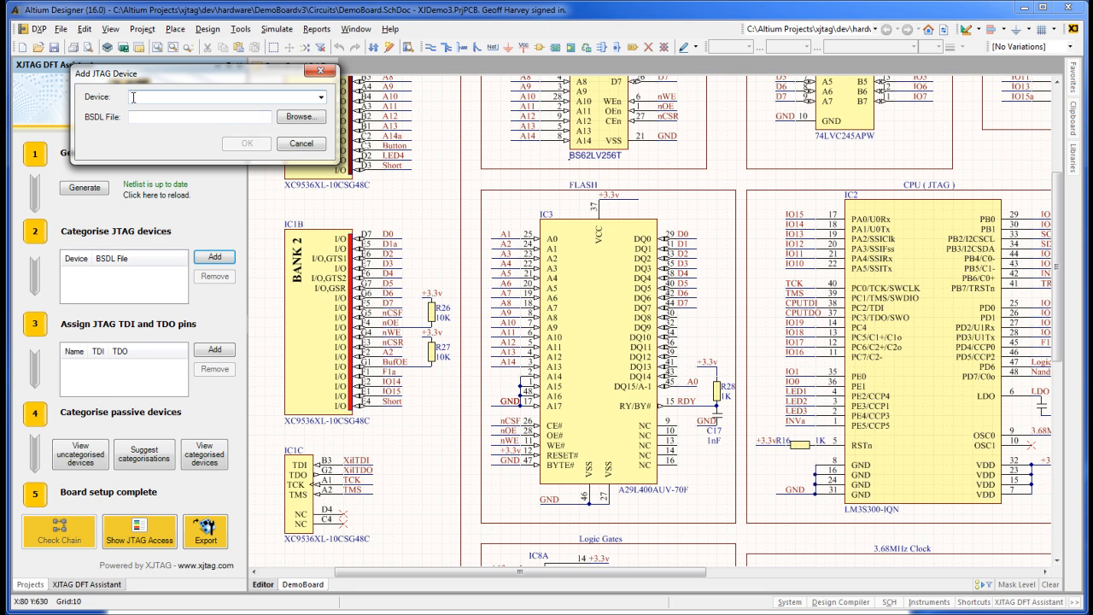
type("IC")
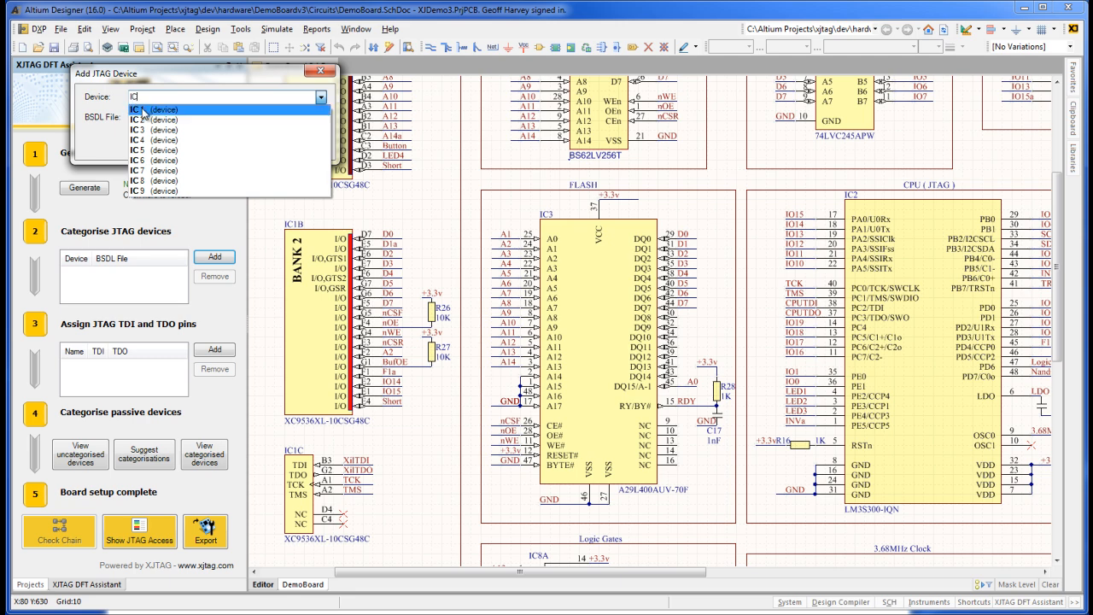
left_click(143, 110)
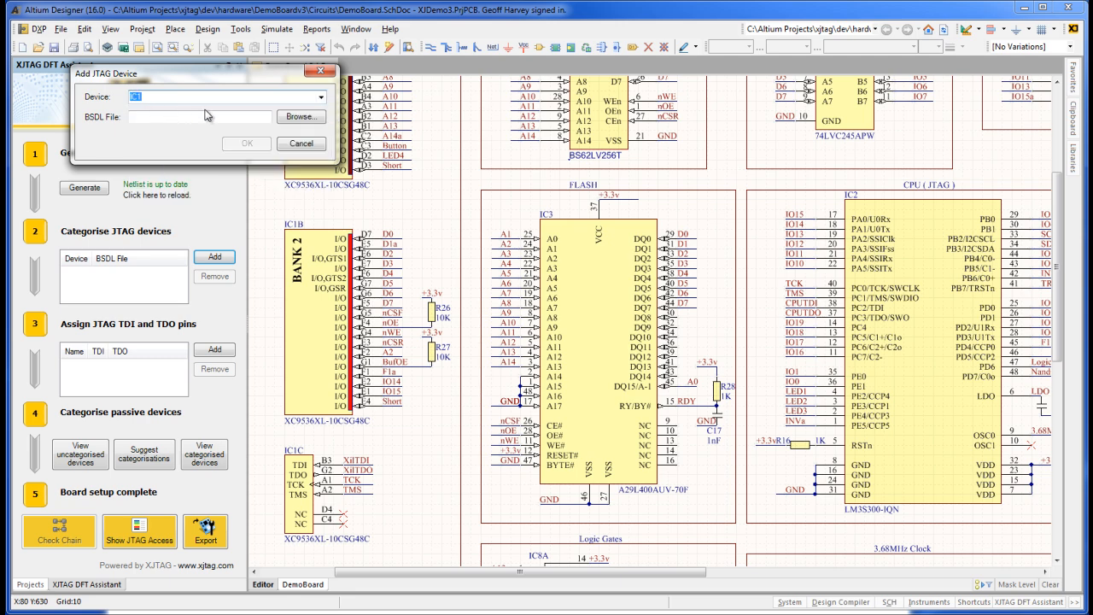
left_click(295, 117)
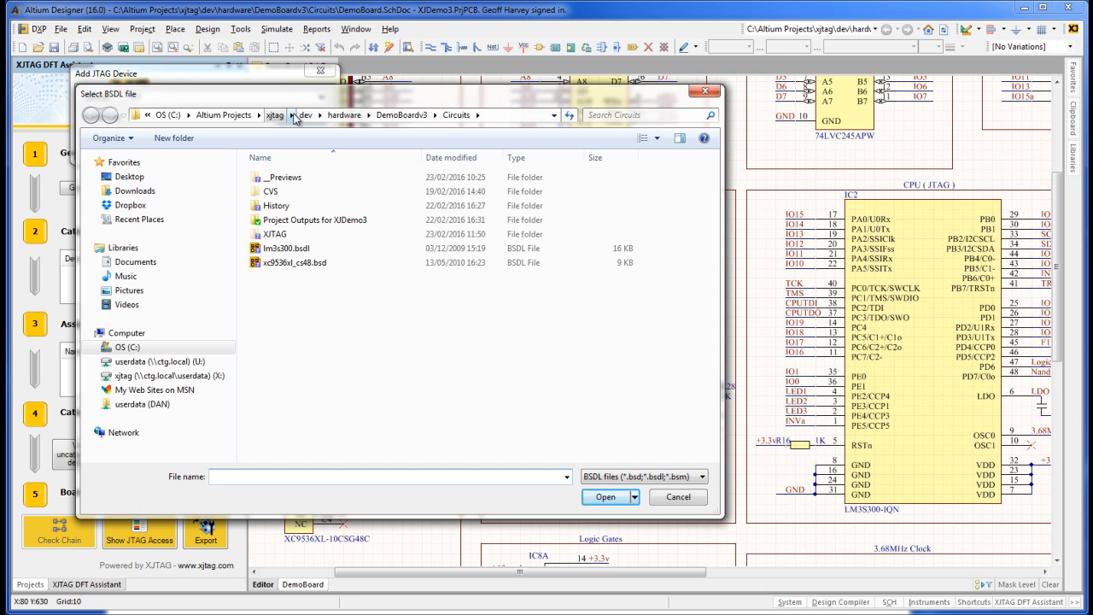
left_click(288, 264)
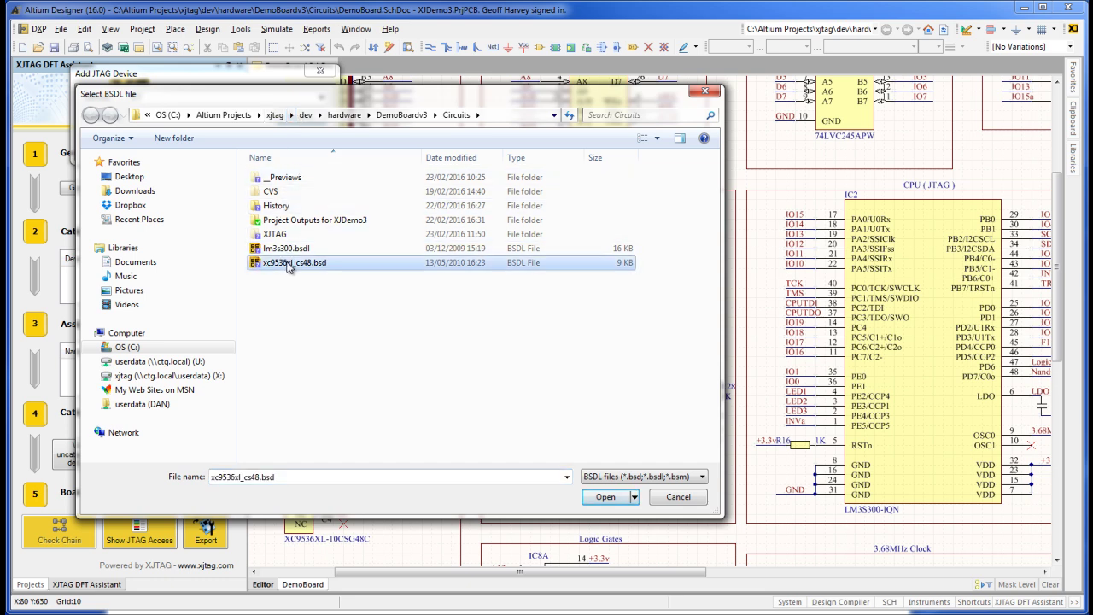
left_click(605, 496)
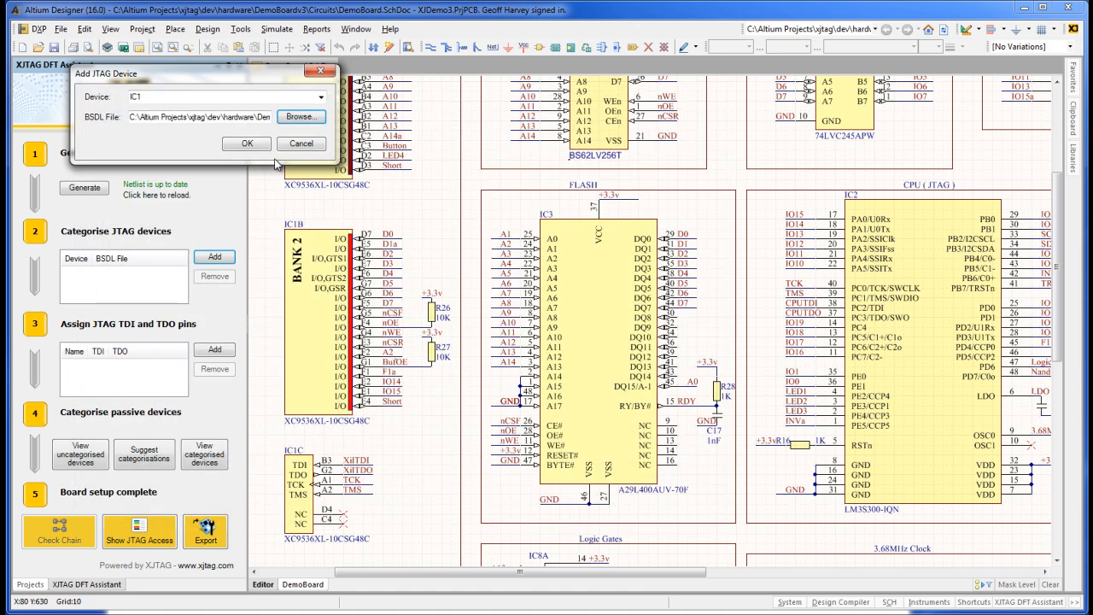
left_click(259, 146)
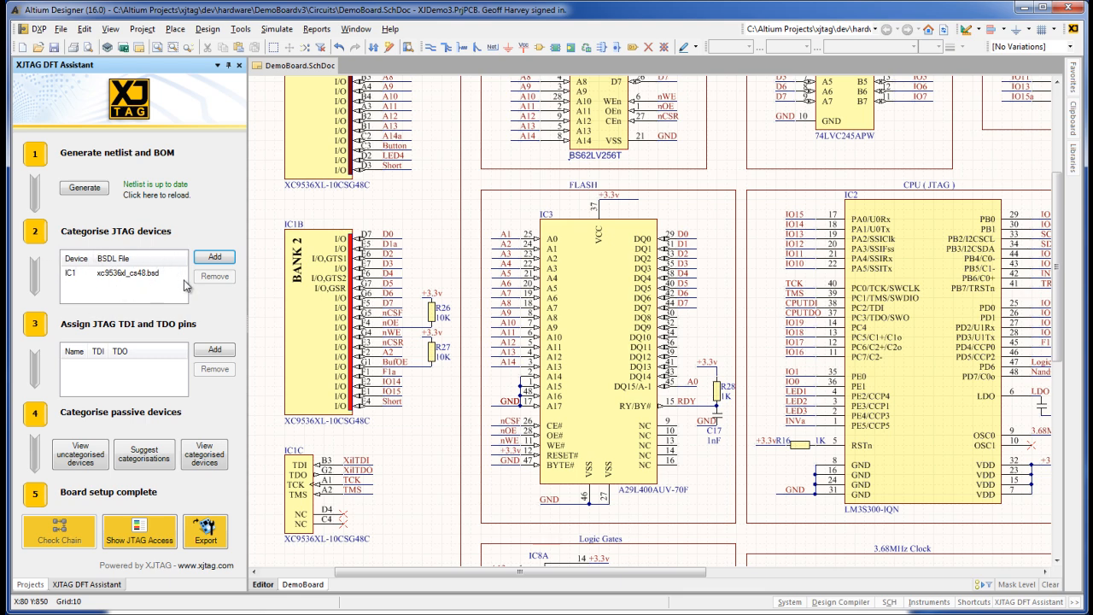
left_click_drag(348, 573, 663, 574)
left_click_drag(1055, 314, 1057, 419)
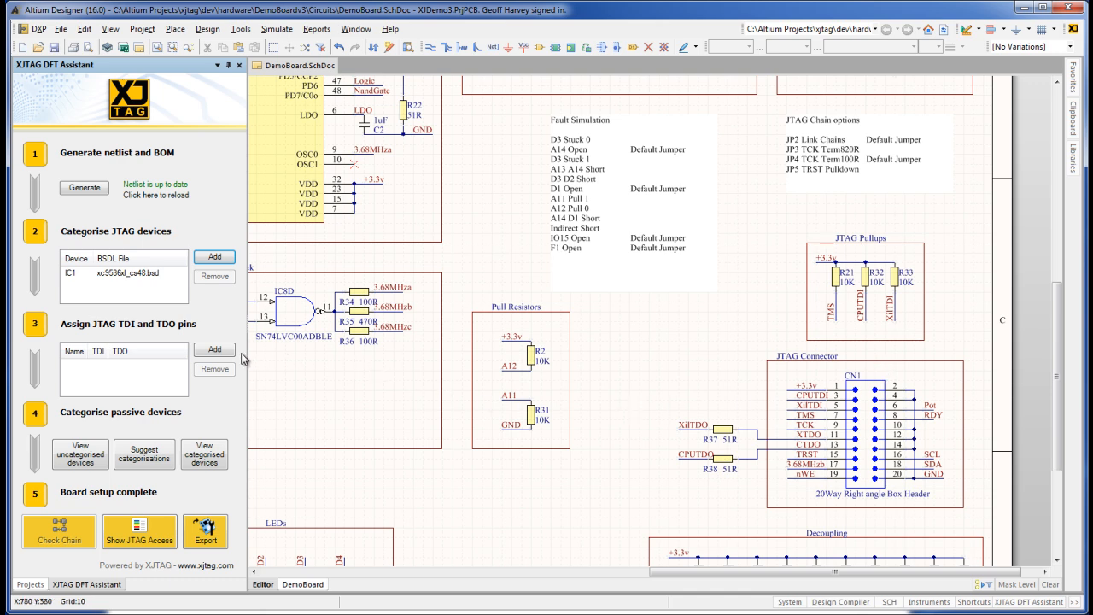
- Start a new chain and assign its TDI to connector CN1 pin 5
left_click(214, 350)
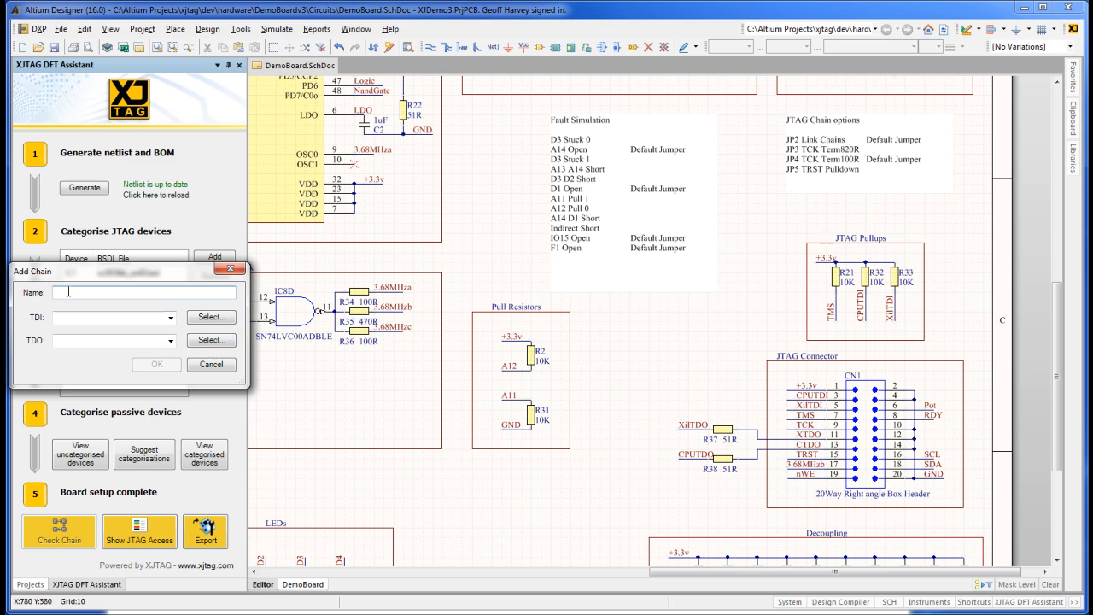
type("CHAIN1")
left_click(212, 324)
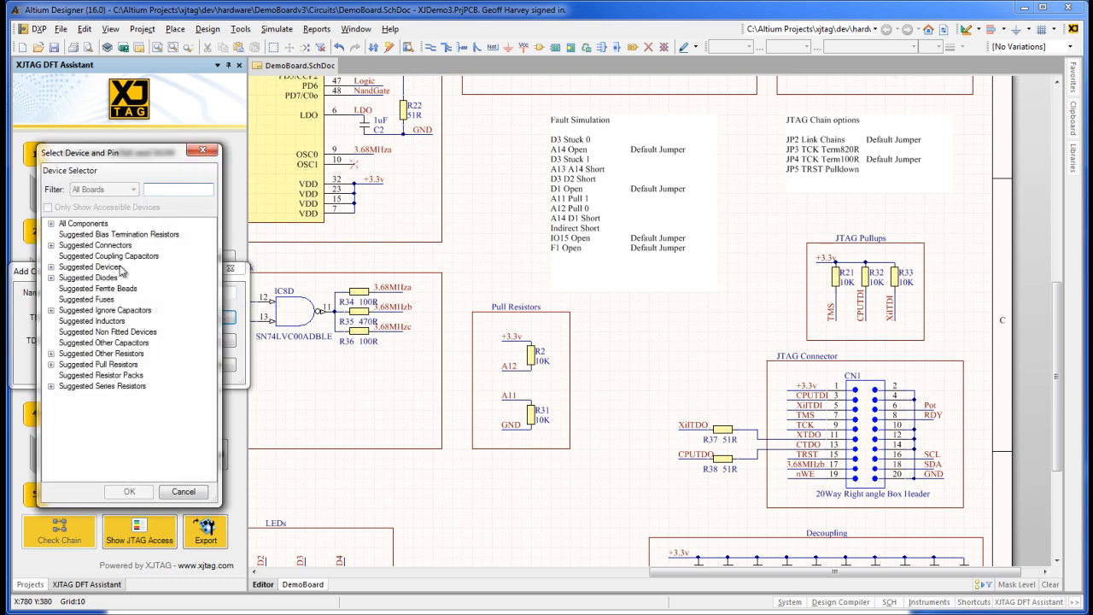
left_click(50, 245)
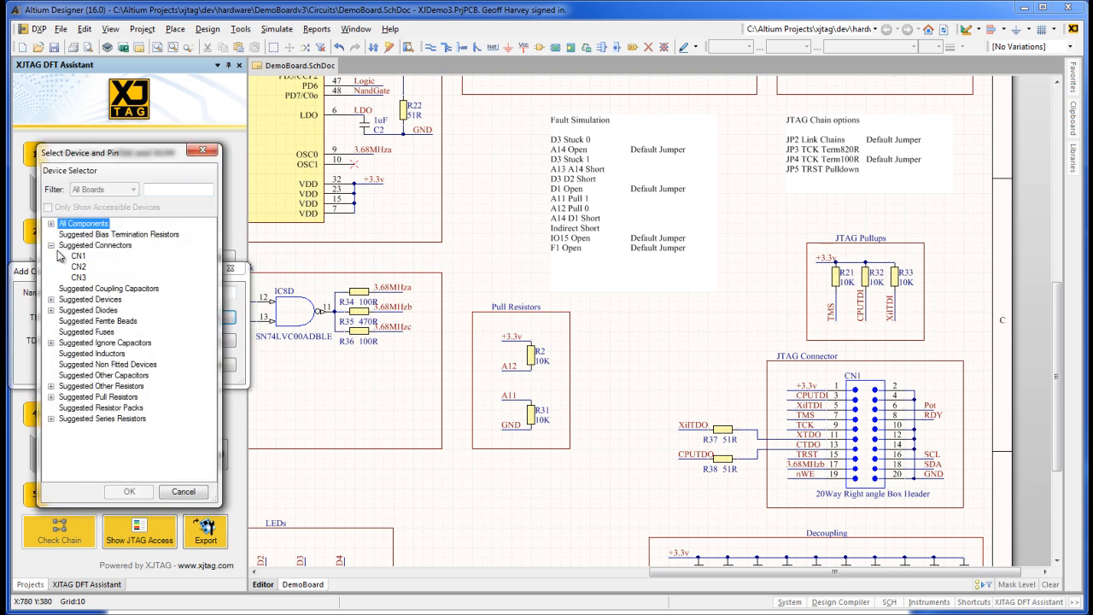
left_click(77, 256)
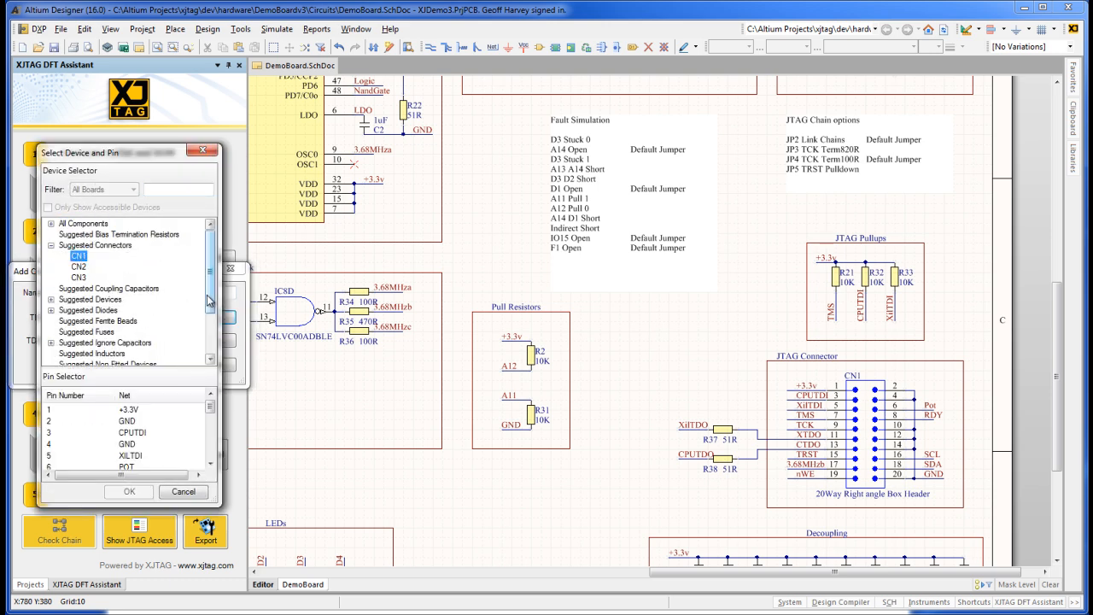
left_click_drag(210, 301, 209, 320)
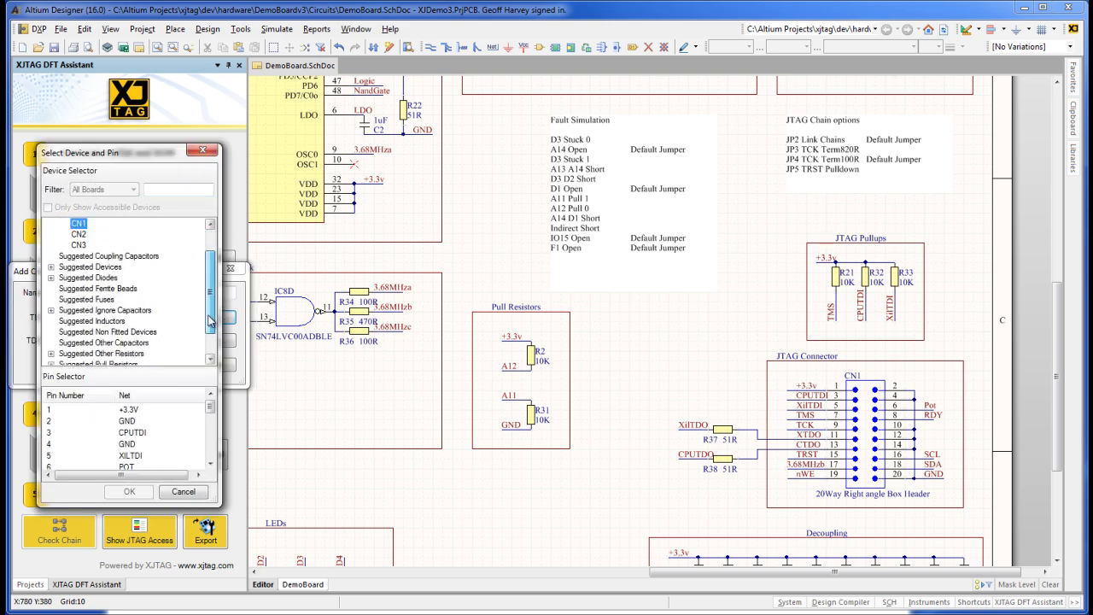
left_click(127, 456)
left_click(129, 491)
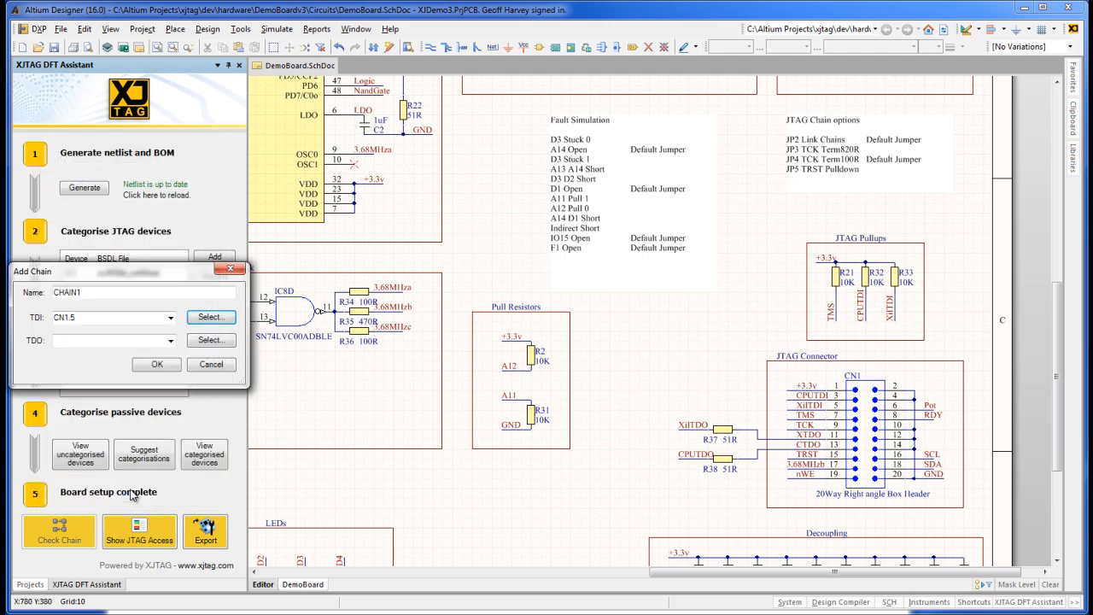
- Assign the chain's TDO to connector CN1 pin 11 (XTDO)
left_click(207, 341)
left_click_drag(209, 408, 209, 427)
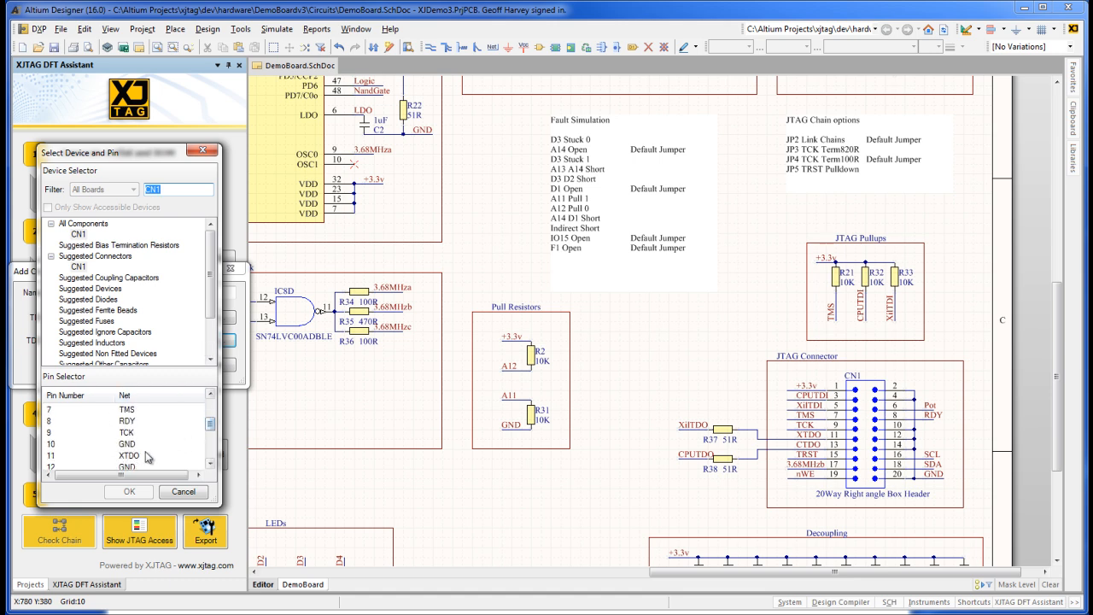
left_click(127, 459)
left_click(134, 494)
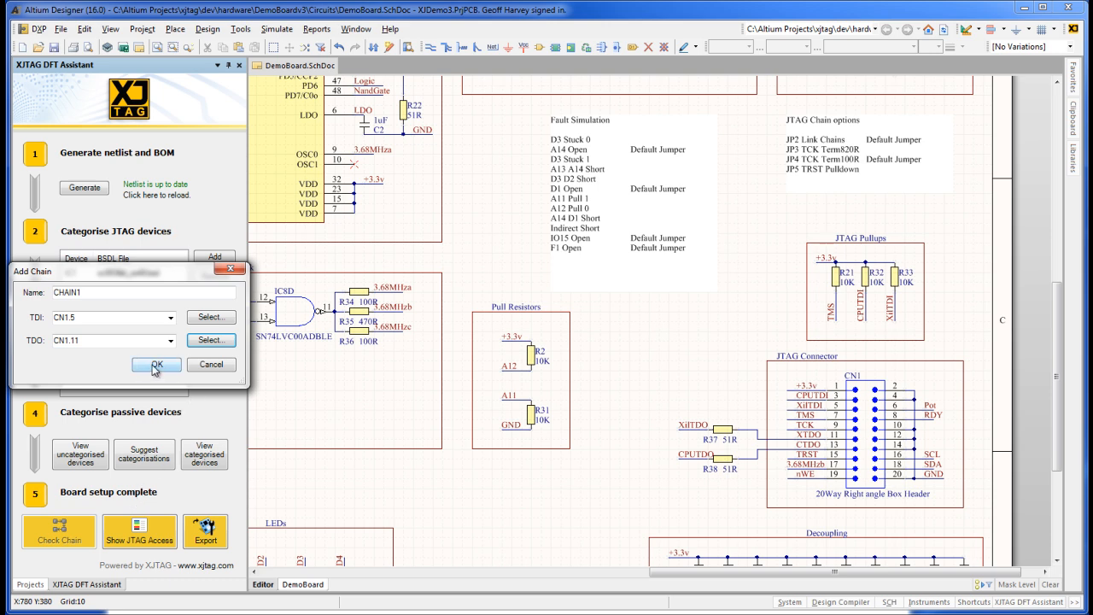
- Confirm CHAIN1, then categorise series resistor R37 as a passive device with resistor.pdd
left_click(152, 366)
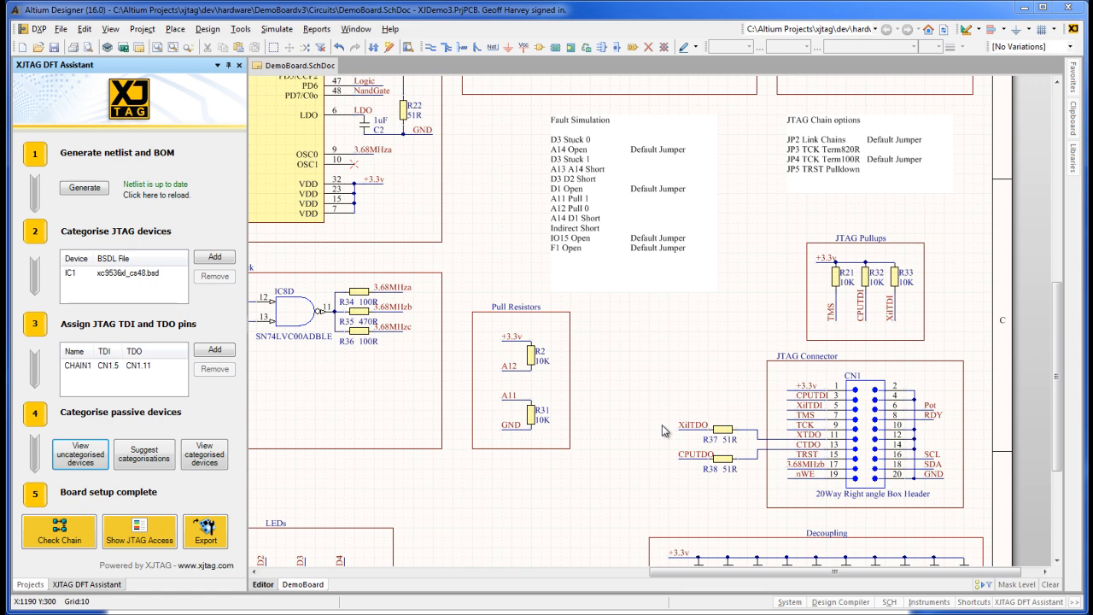
left_click(103, 454)
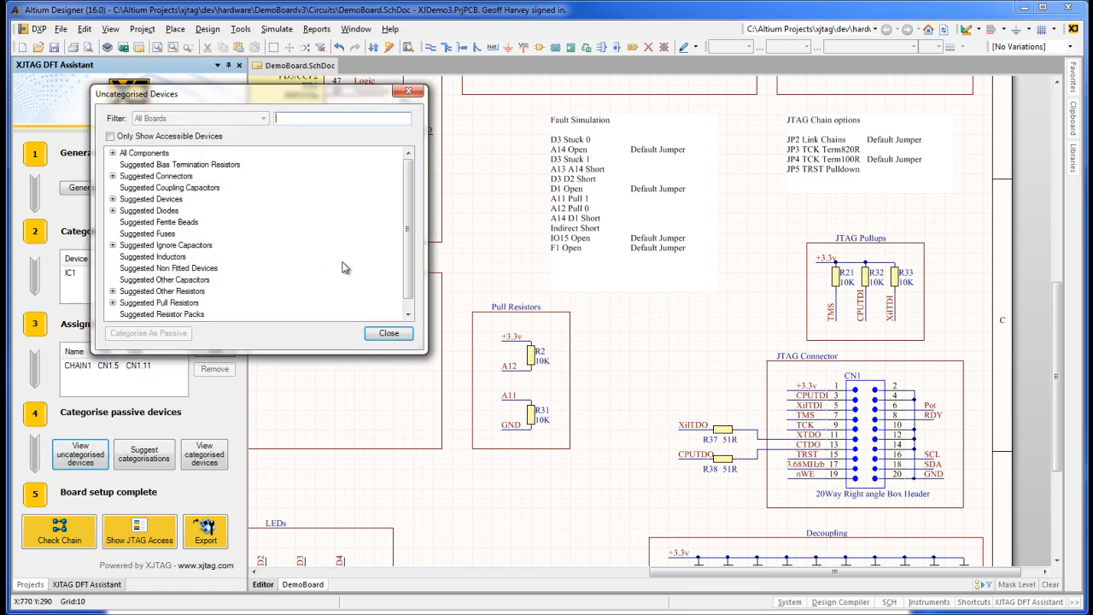
scroll(406, 265, "down", 3)
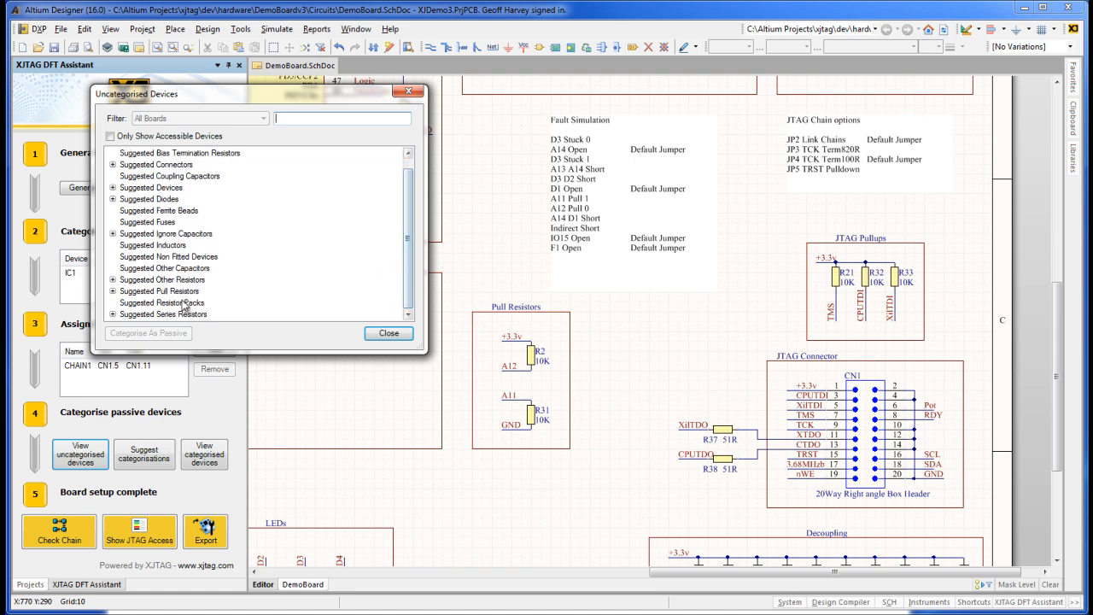
left_click(113, 314)
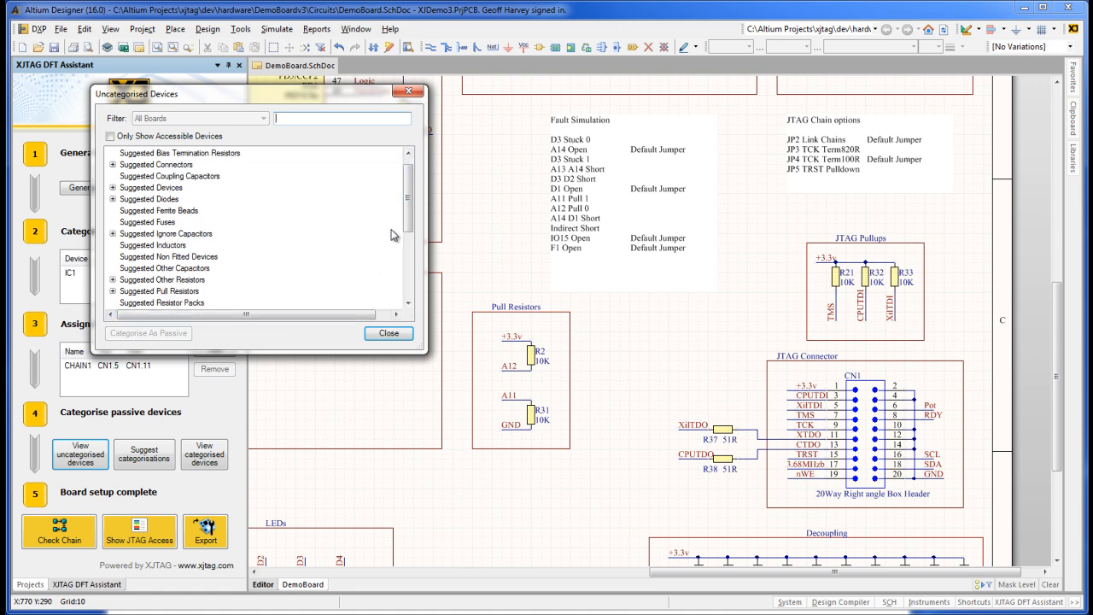
left_click_drag(408, 238, 404, 299)
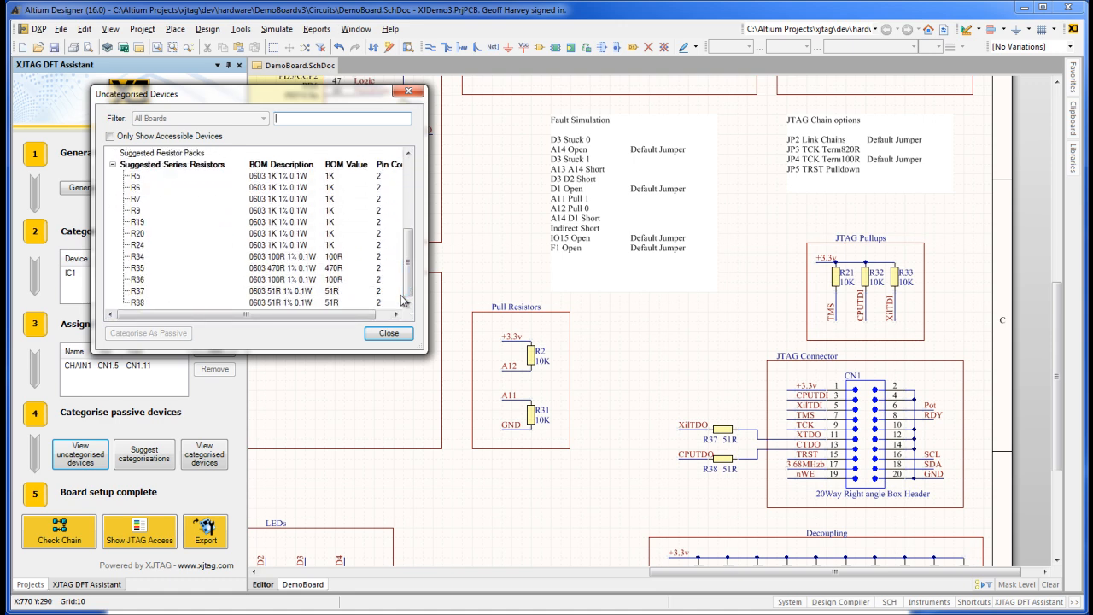
left_click(141, 297)
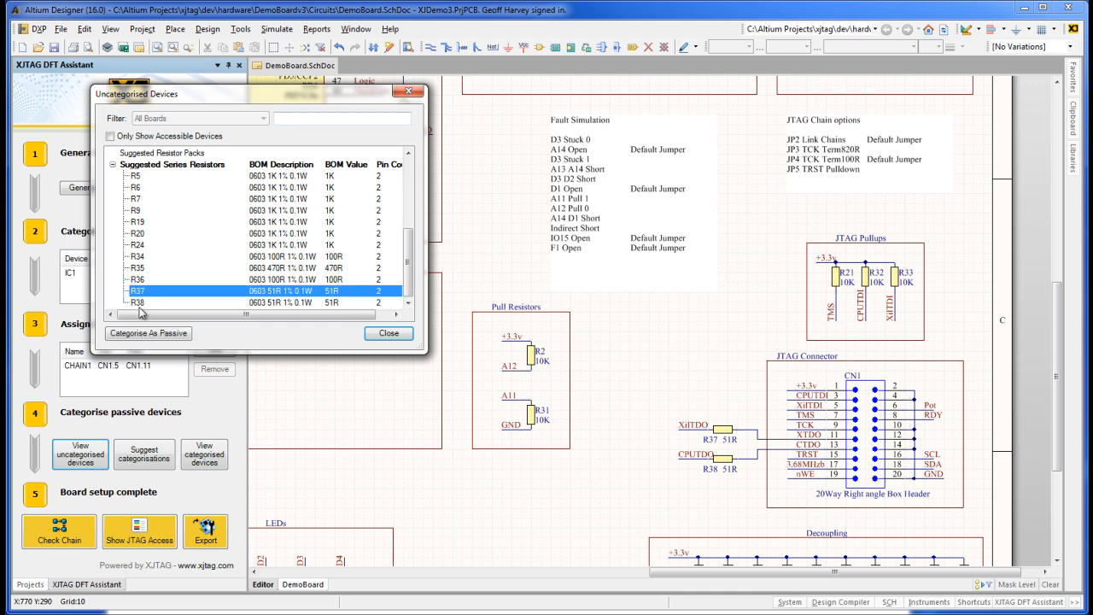
left_click(138, 333)
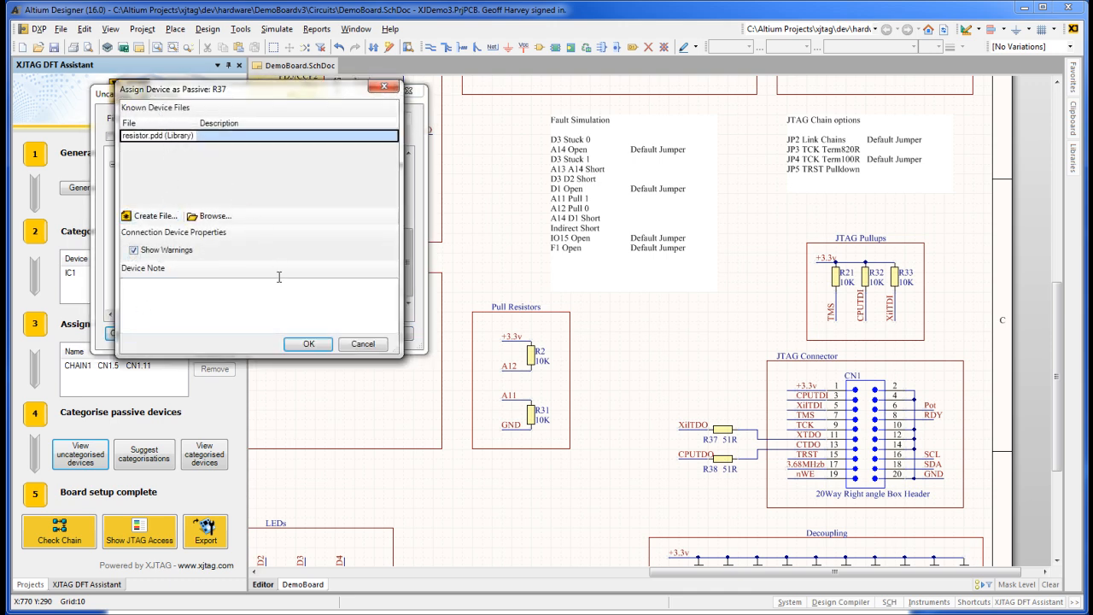
left_click(307, 344)
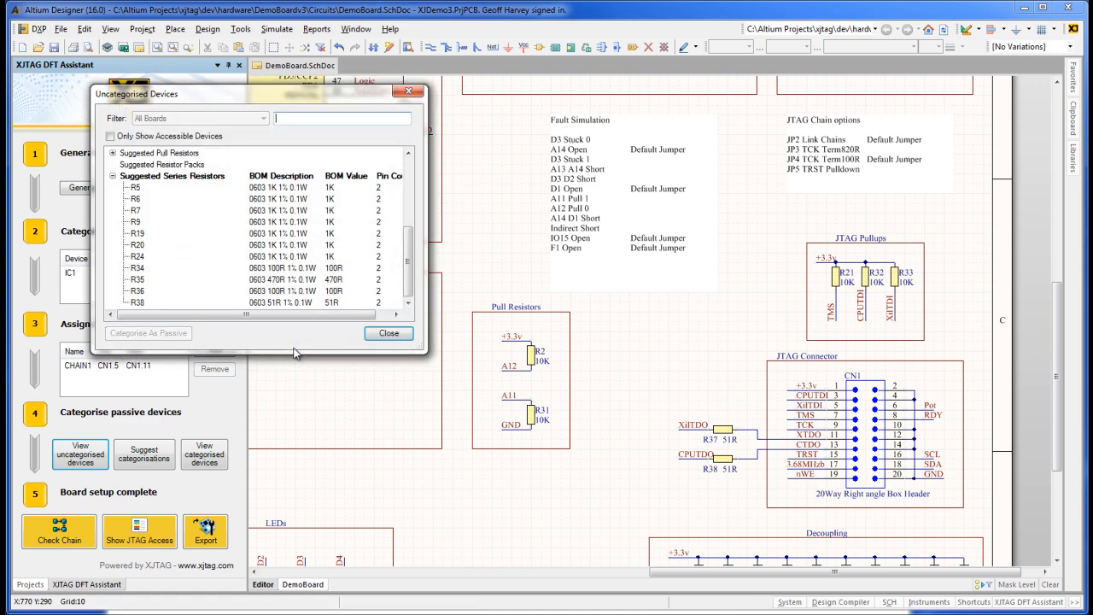
left_click(380, 334)
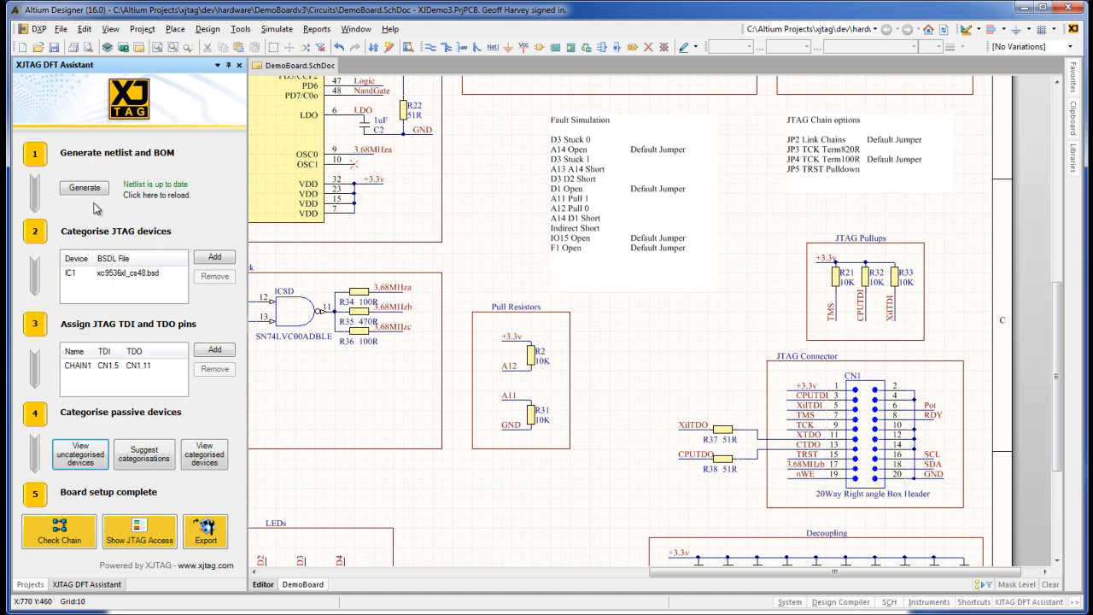
- Run the JTAG chain check, read its results (connections pass, termination errors), and dismiss them
key("ctrl+Page_Down")
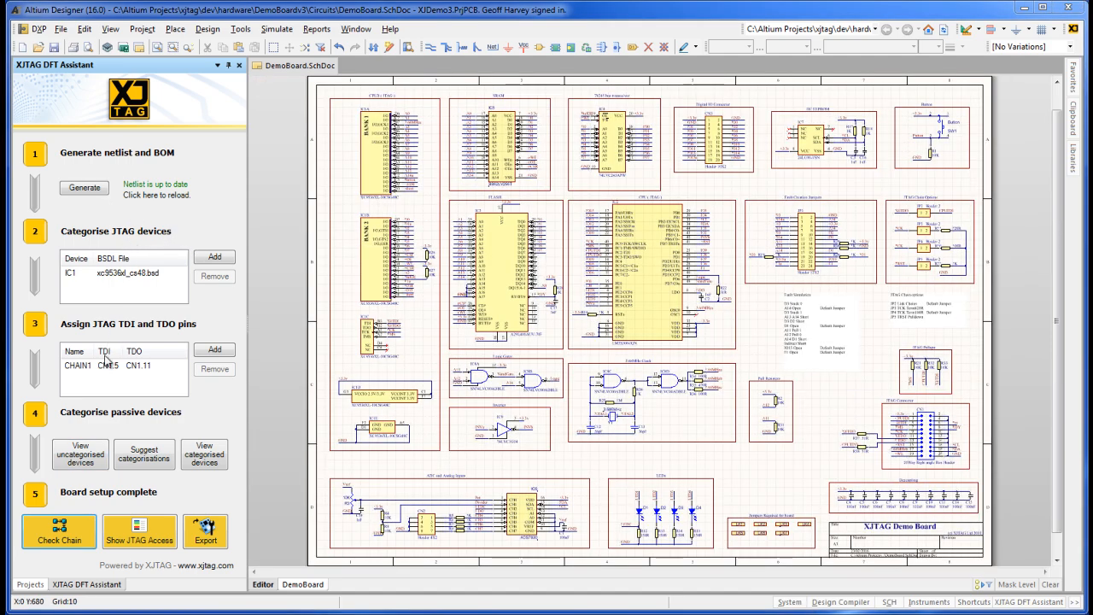
left_click(75, 529)
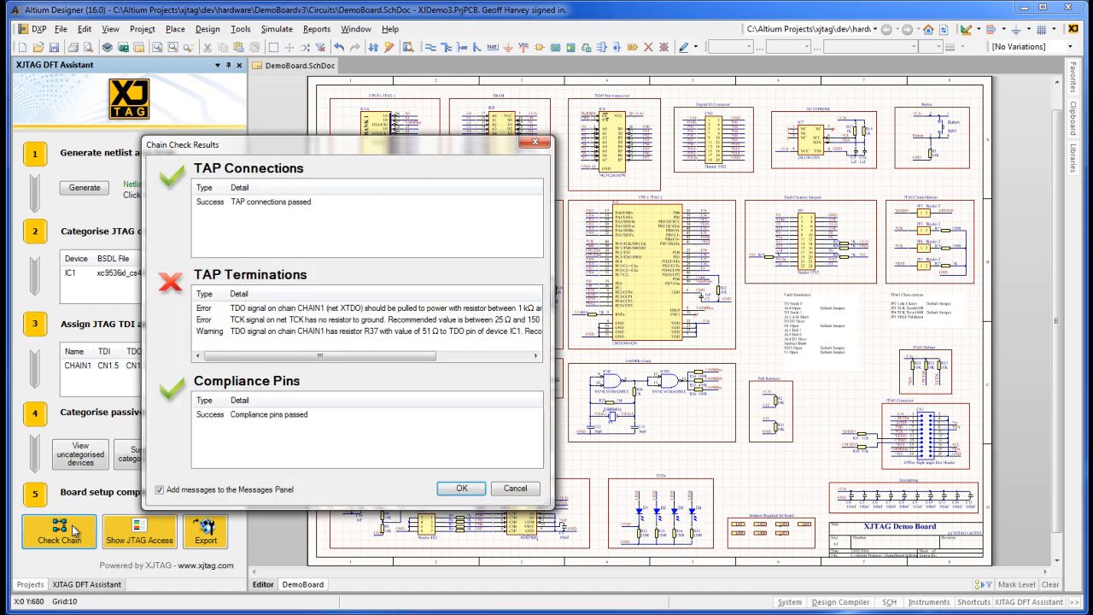
left_click_drag(553, 334, 709, 346)
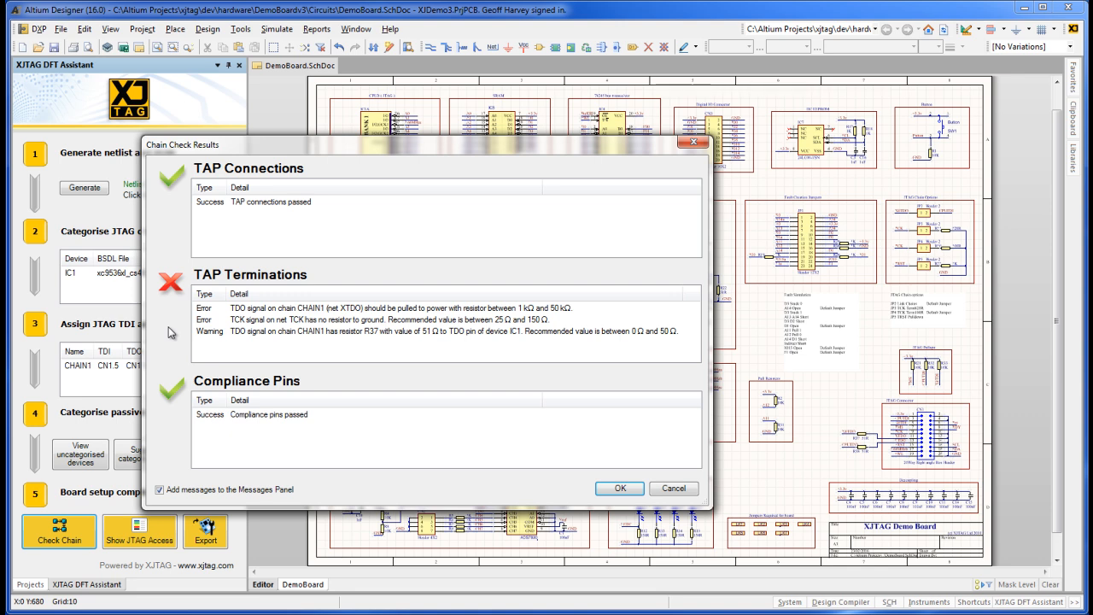
left_click(620, 488)
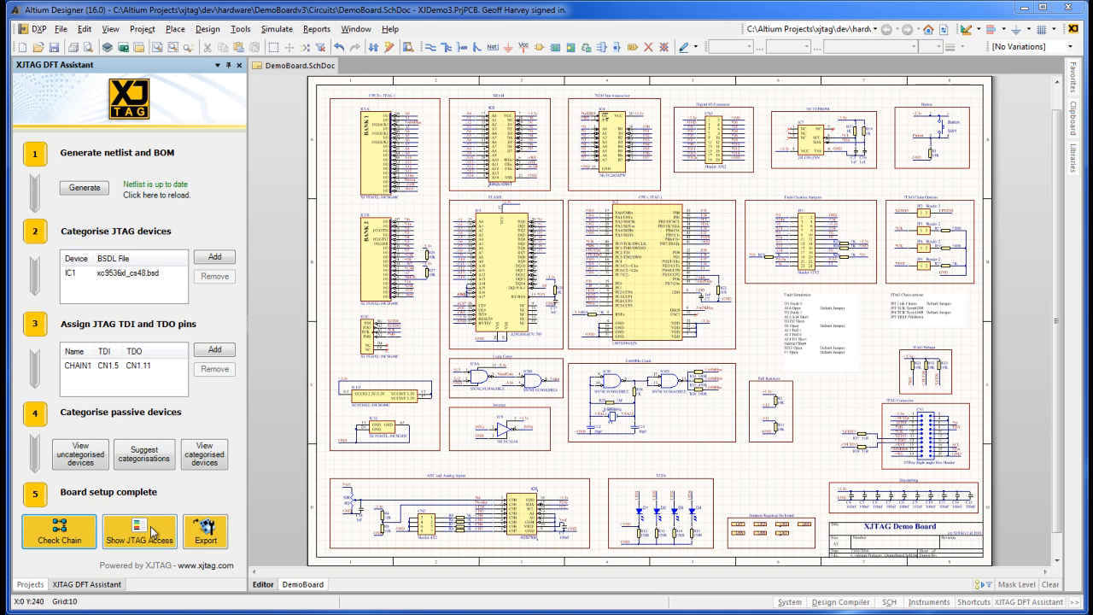
- Highlight the JTAG-accessible nets in red with Show JTAG Access
left_click(154, 531)
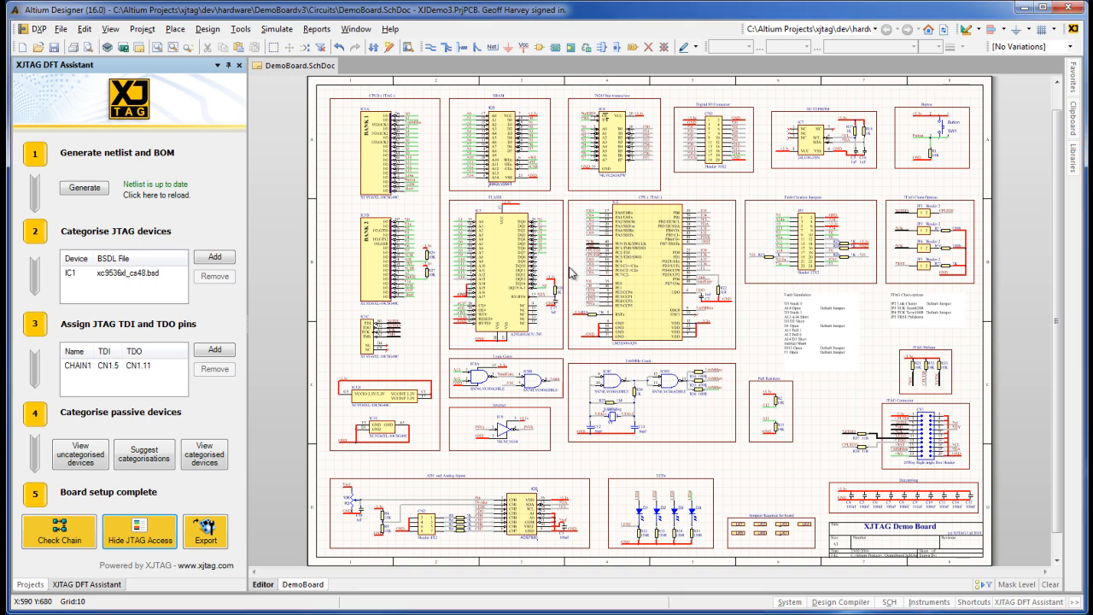
scroll(571, 271, "up", 1)
scroll(570, 271, "up", 1)
scroll(570, 272, "up", 1)
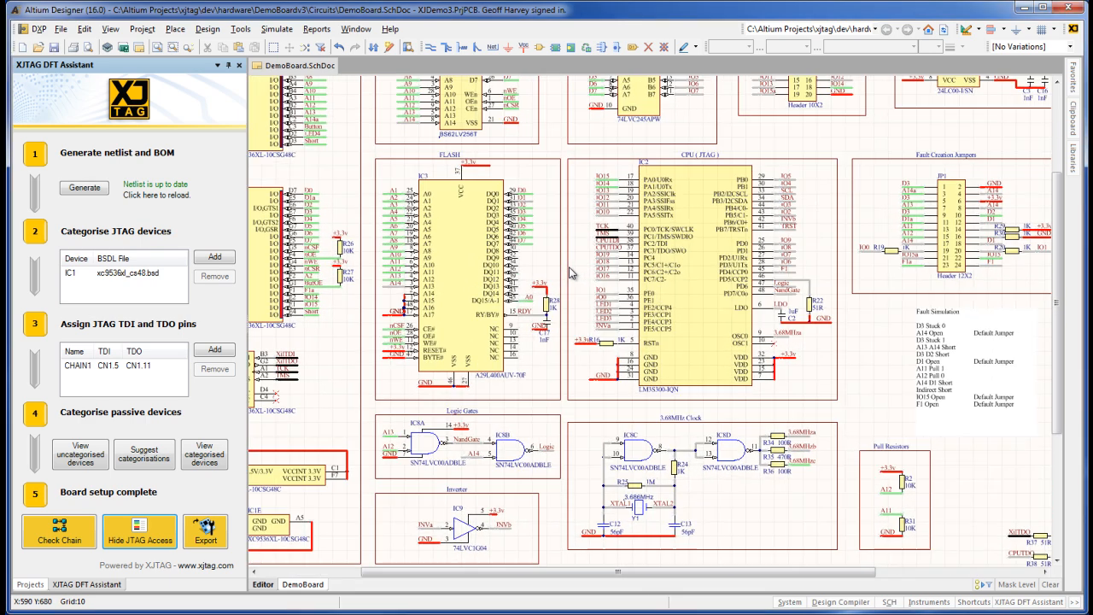
scroll(571, 271, "up", 2)
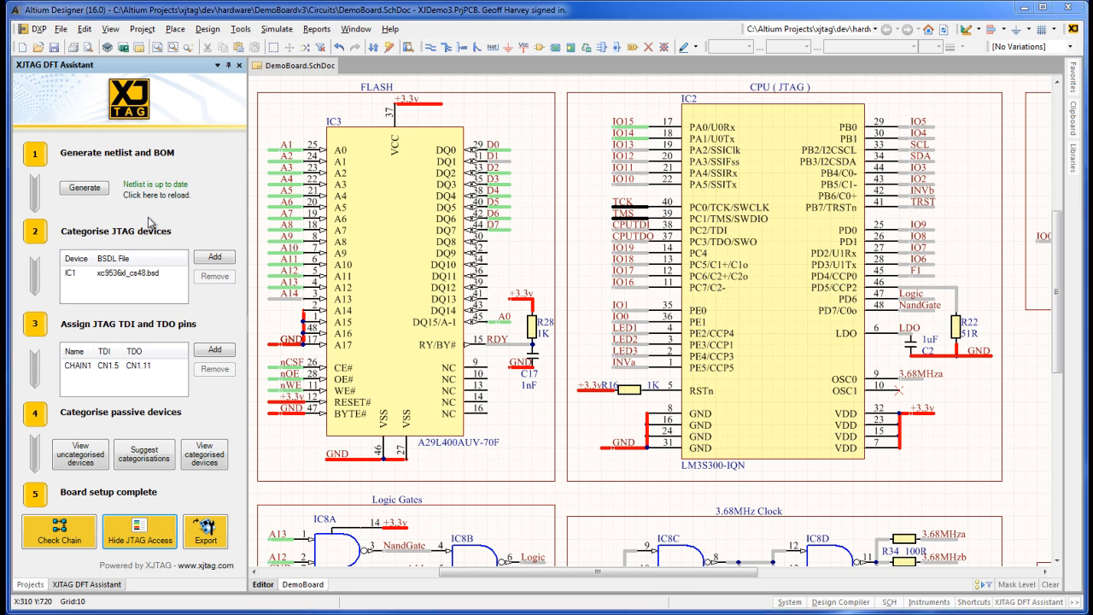
- Add IC2 as a JTAG device with BSDL file lm3s300.bsdl
left_click(210, 261)
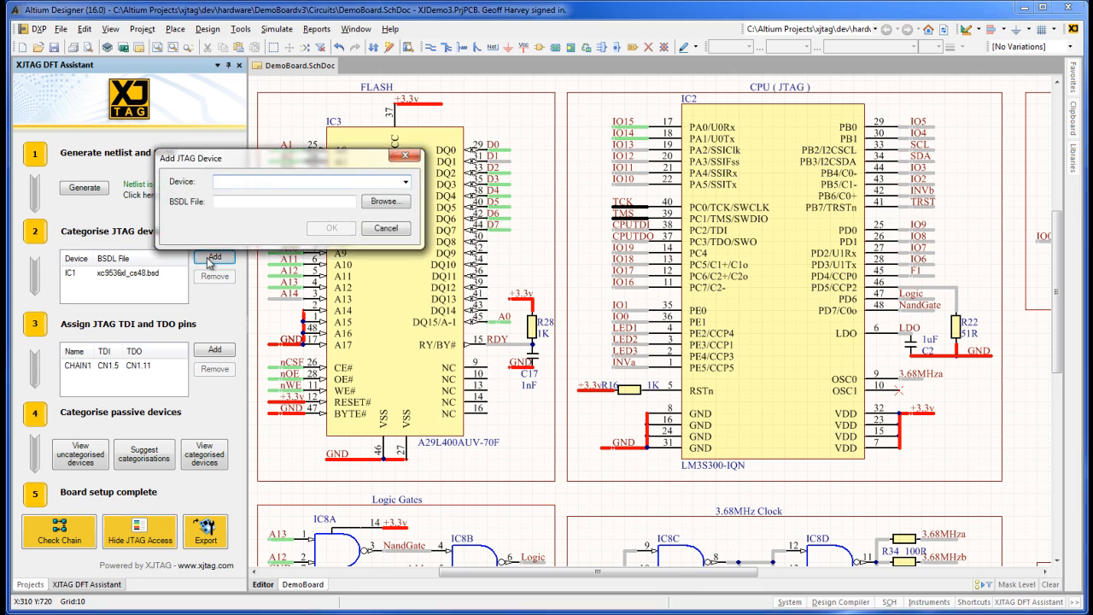
left_click(219, 181)
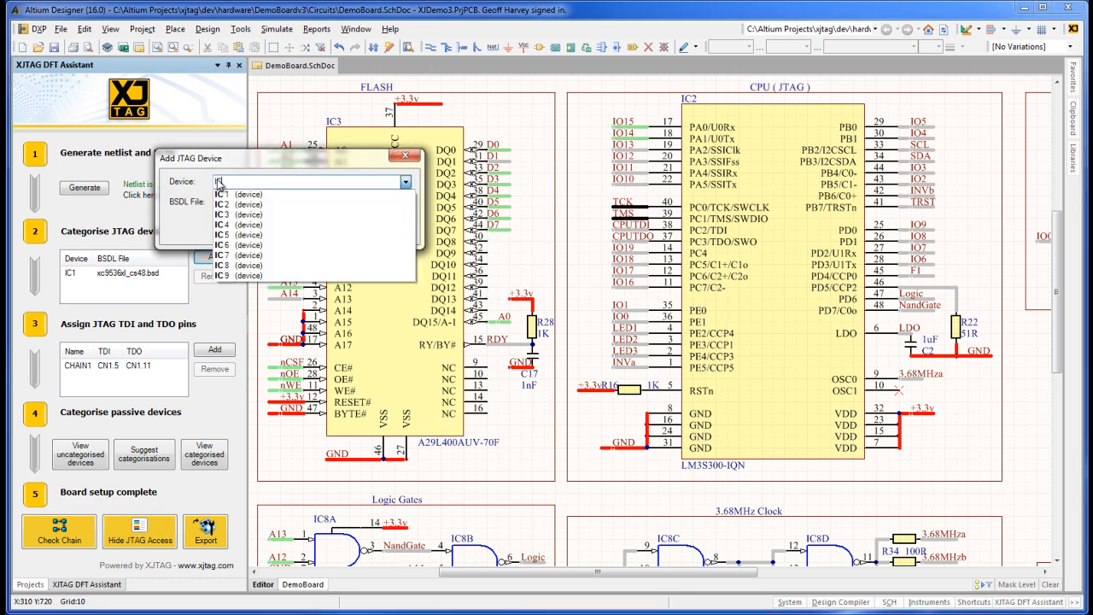
left_click(220, 203)
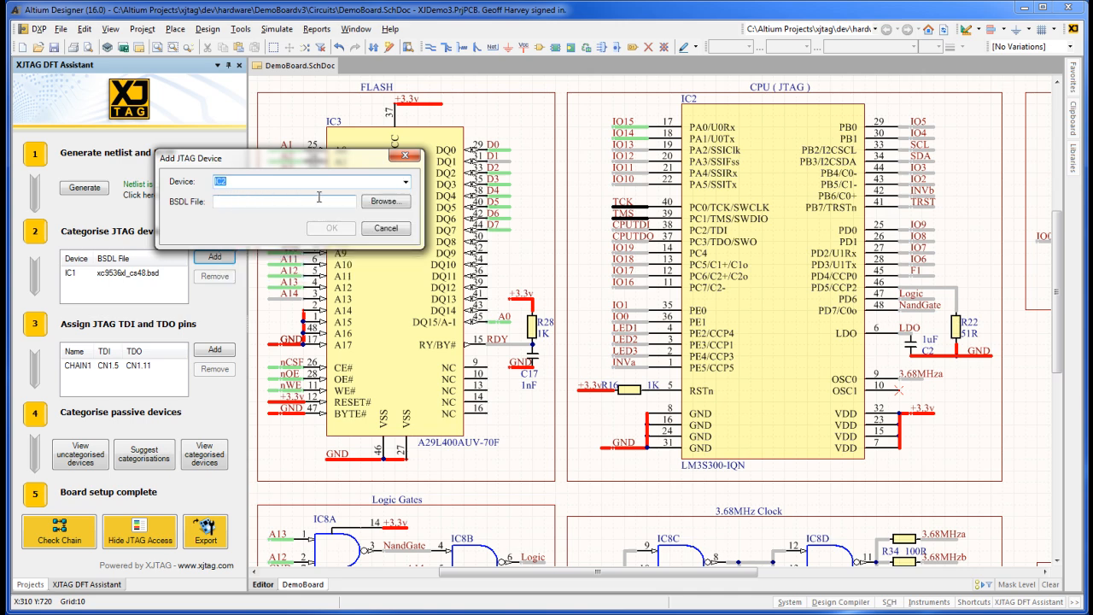
left_click(381, 203)
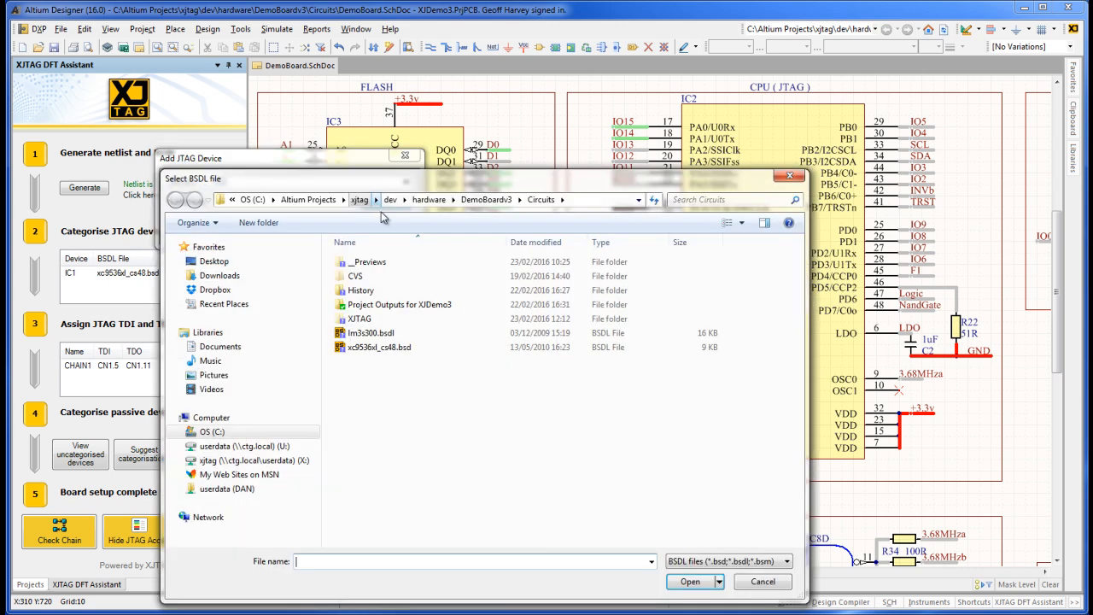
left_click(377, 338)
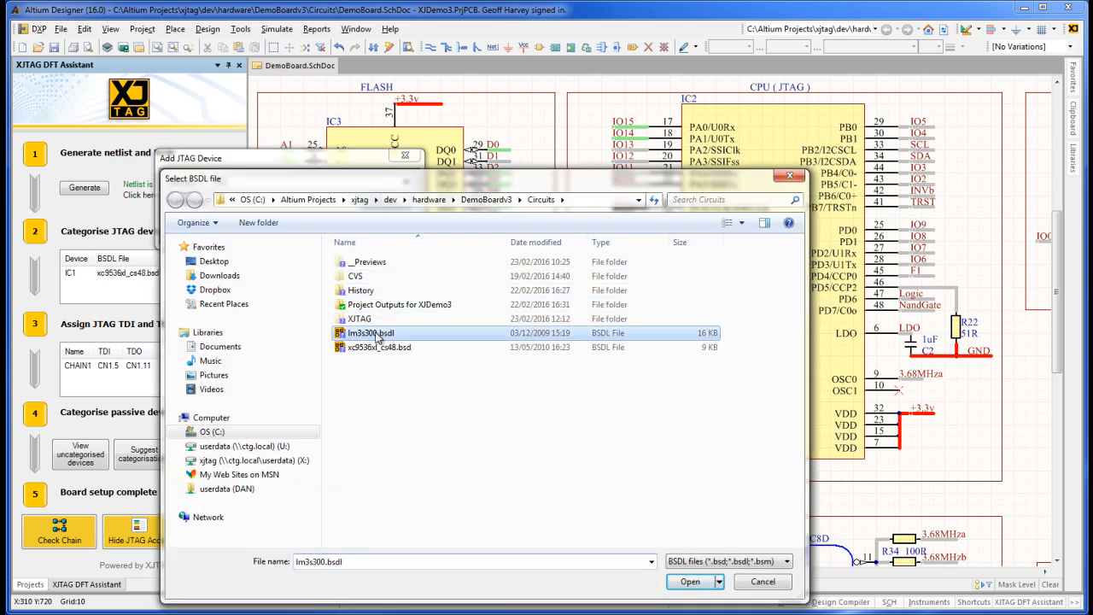
left_click(692, 586)
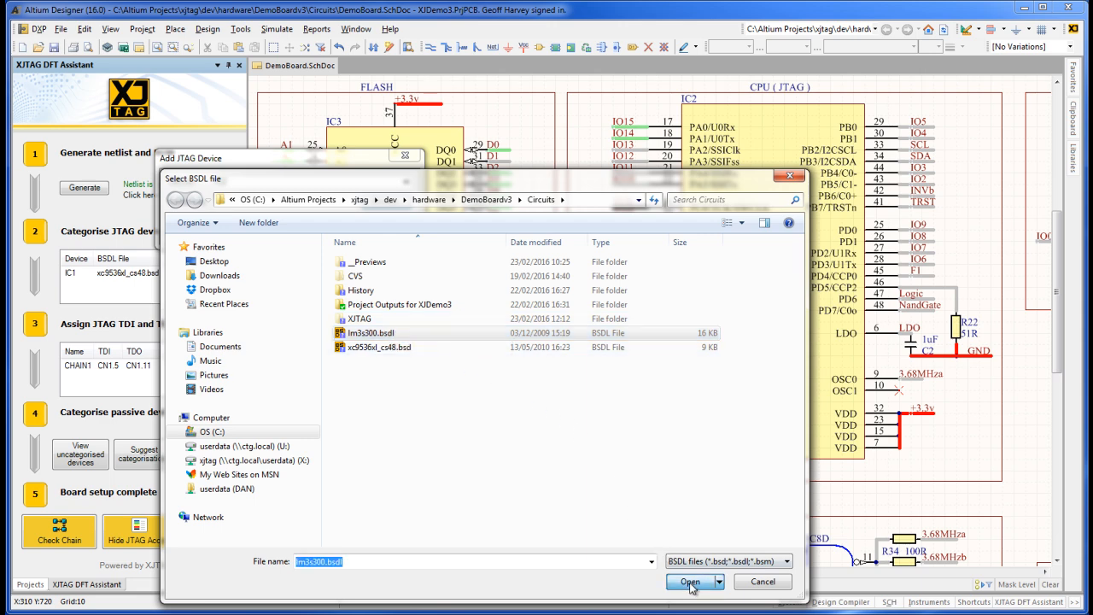
left_click(329, 229)
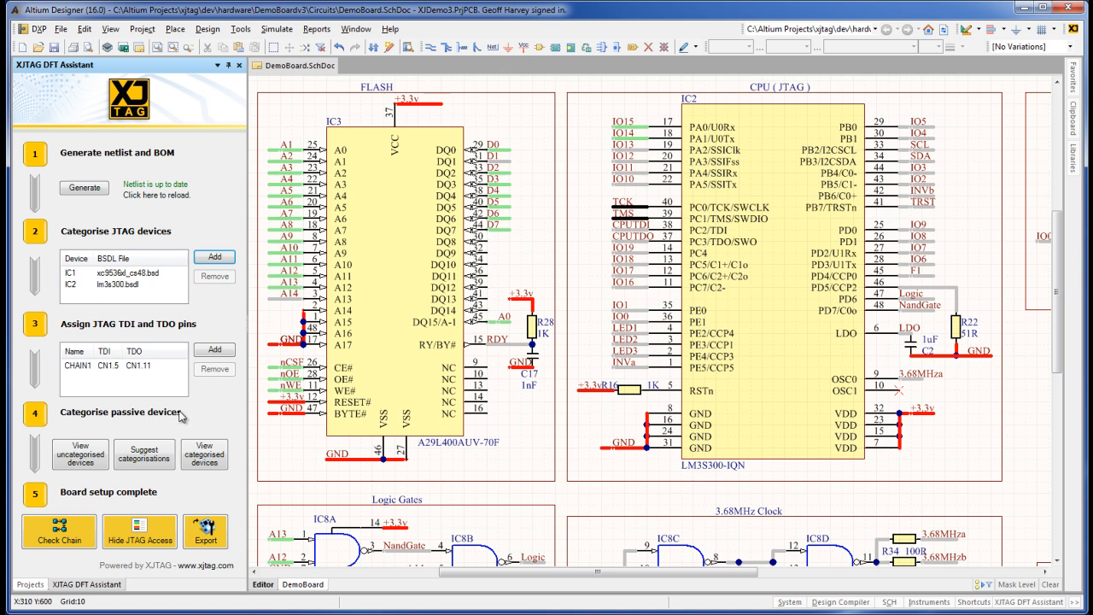
- Categorise series resistor R38 as a passive device with resistor.pdd
left_click(85, 461)
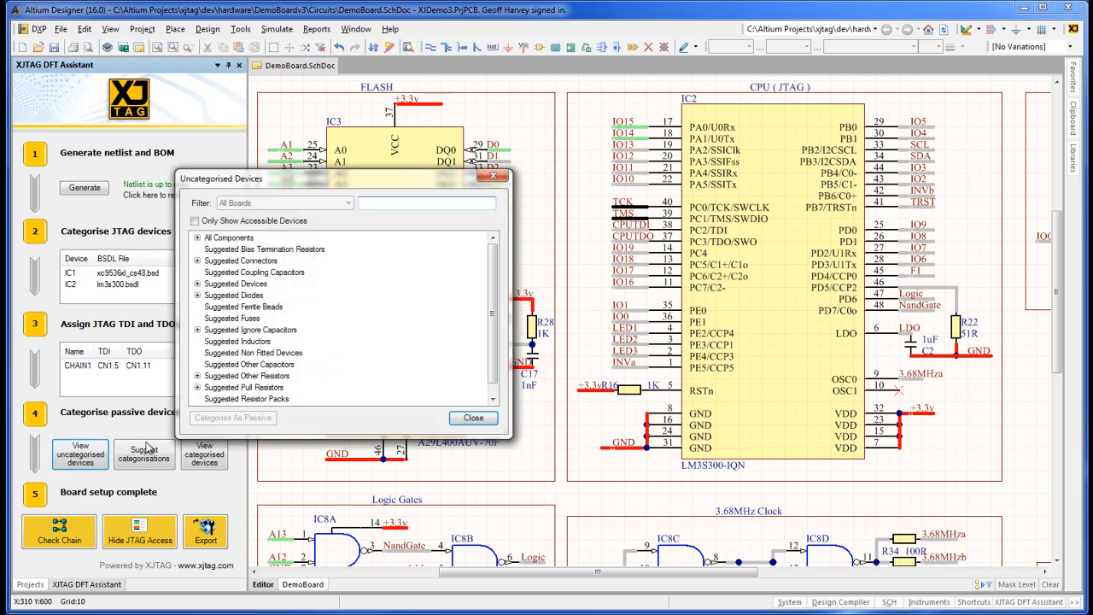
left_click_drag(491, 373, 491, 385)
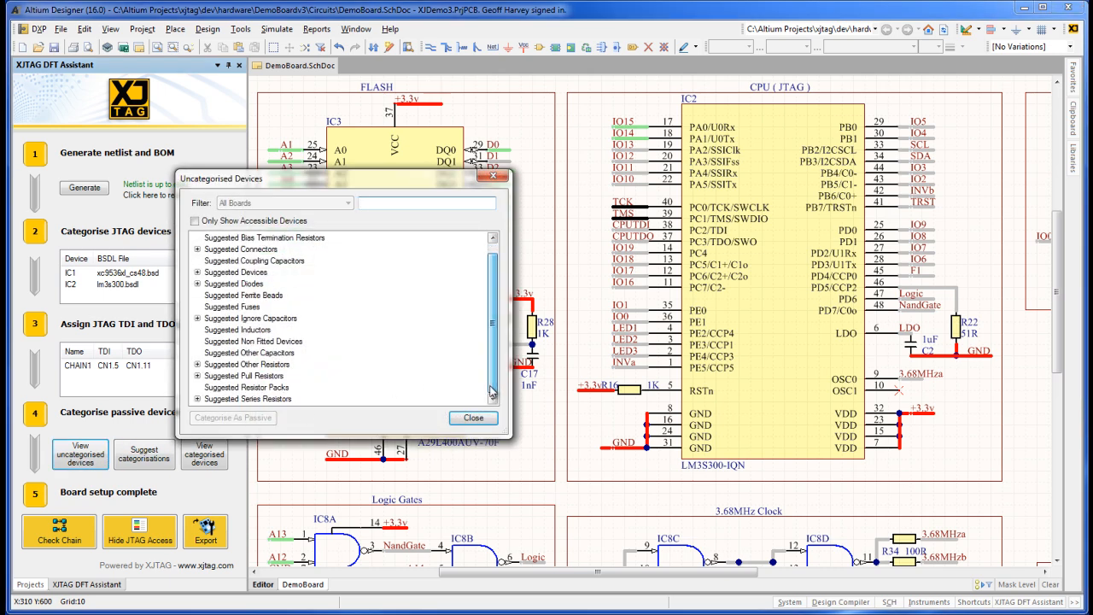
left_click(198, 399)
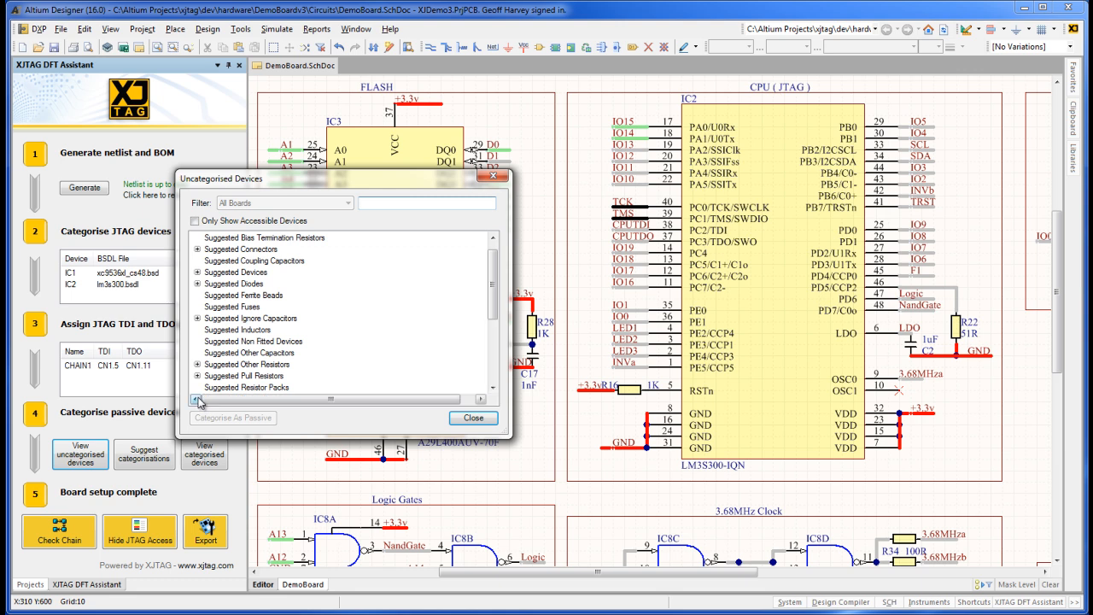
left_click_drag(492, 313, 497, 374)
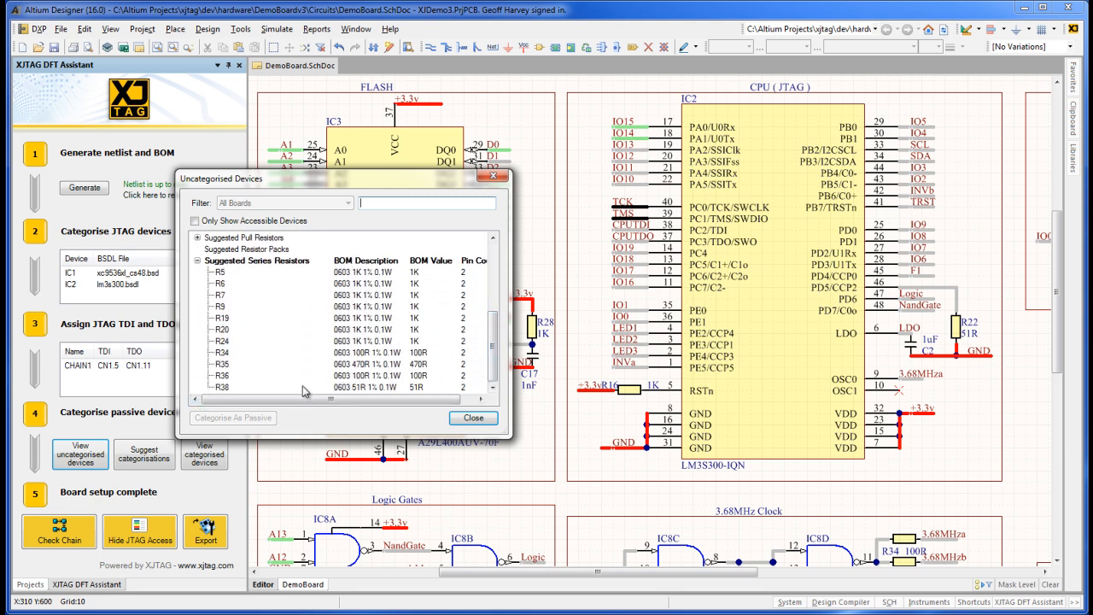
left_click(227, 388)
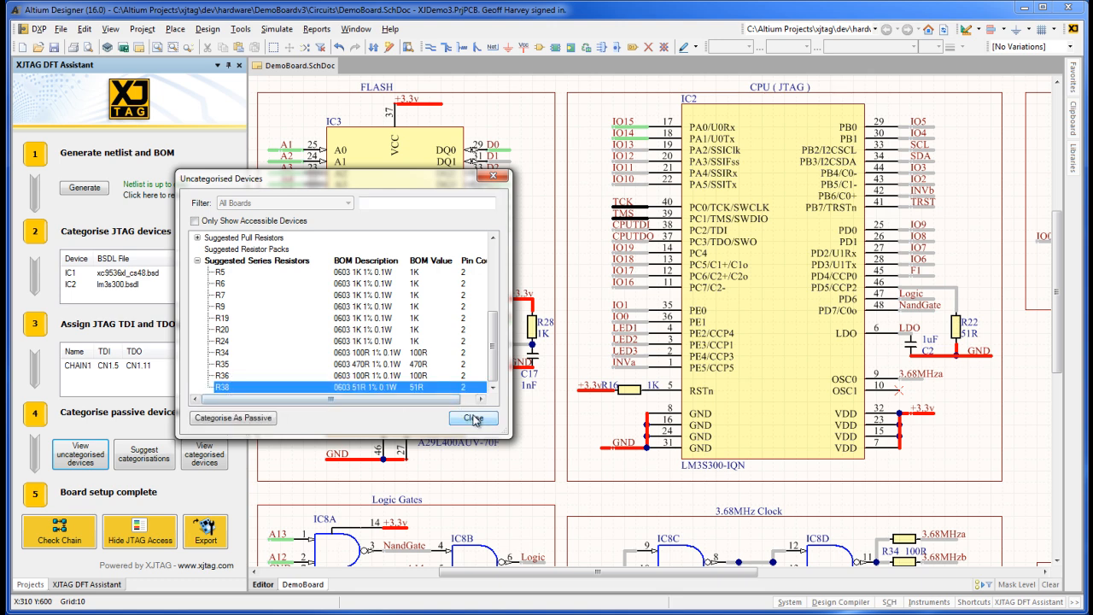
left_click(259, 418)
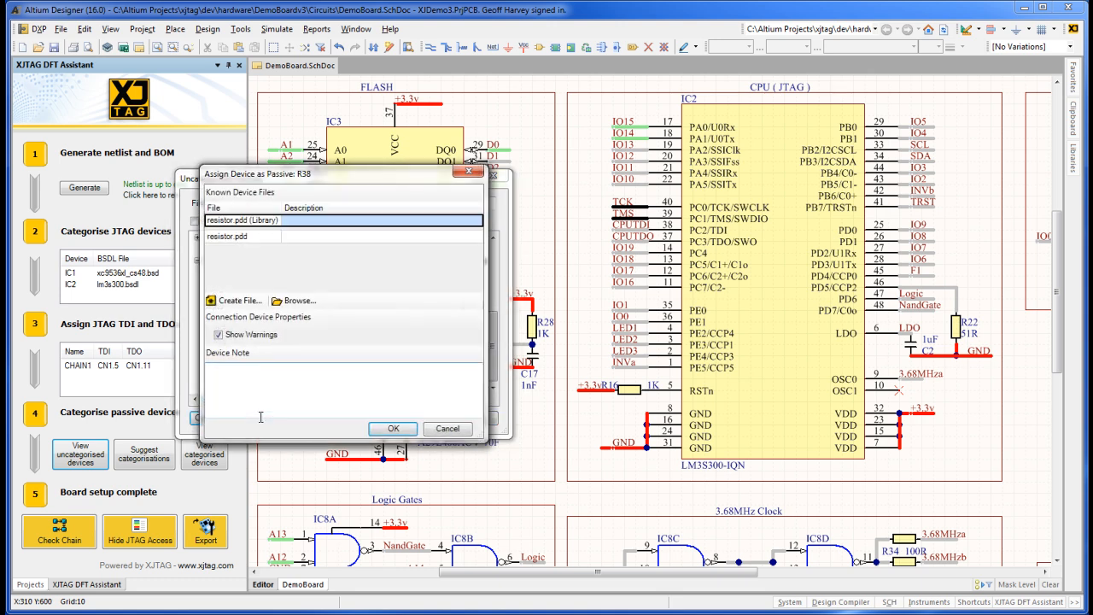
left_click(394, 429)
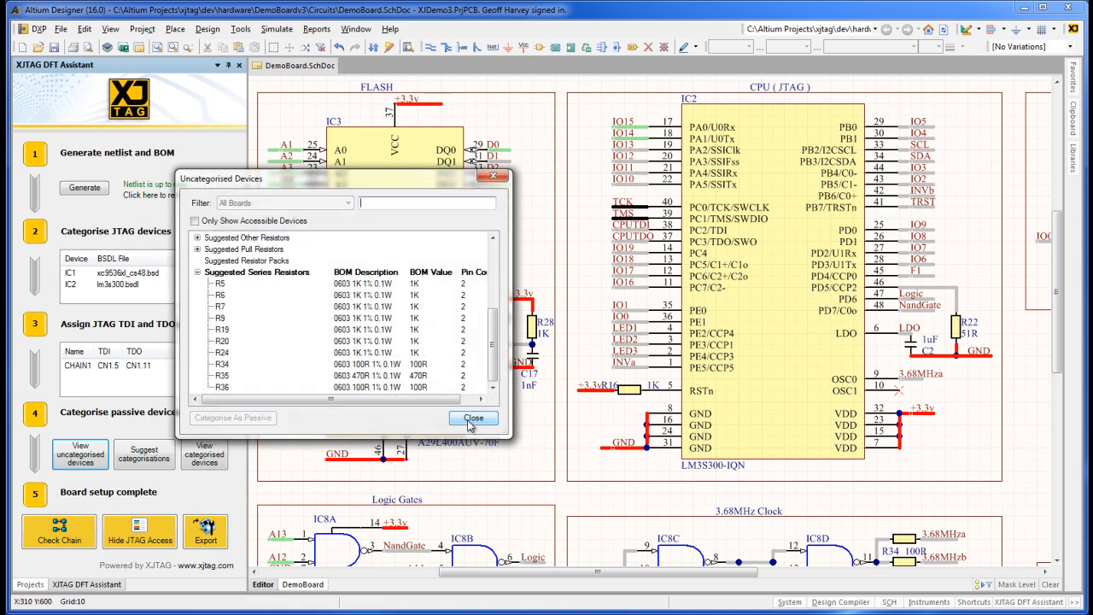
left_click(472, 418)
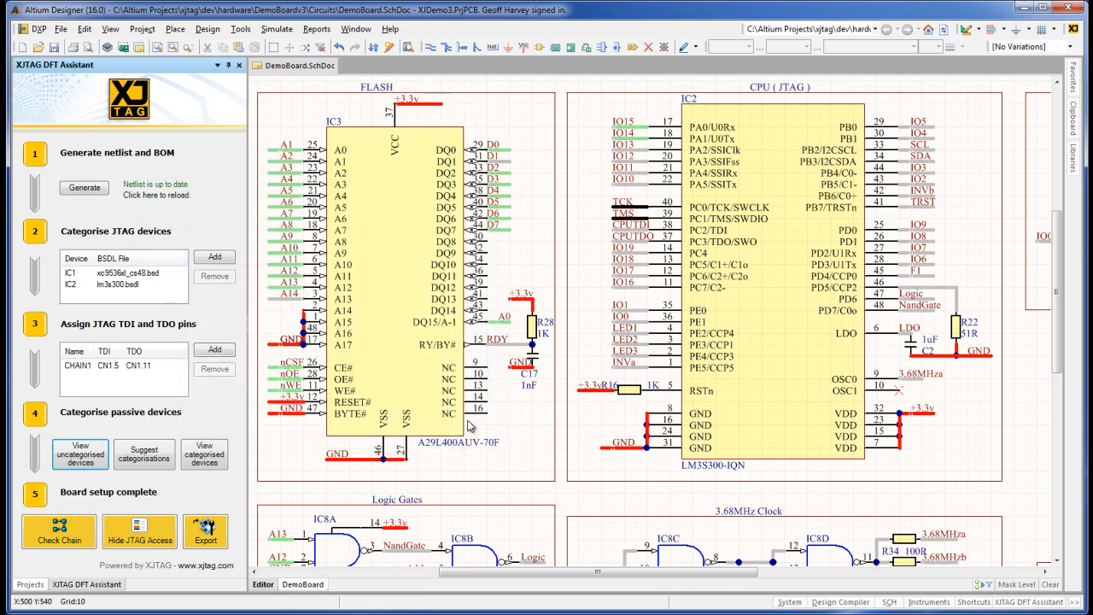
- Review R37 and R38 in the categorised devices list, then start adding a new chain CHAIN2
left_click(208, 460)
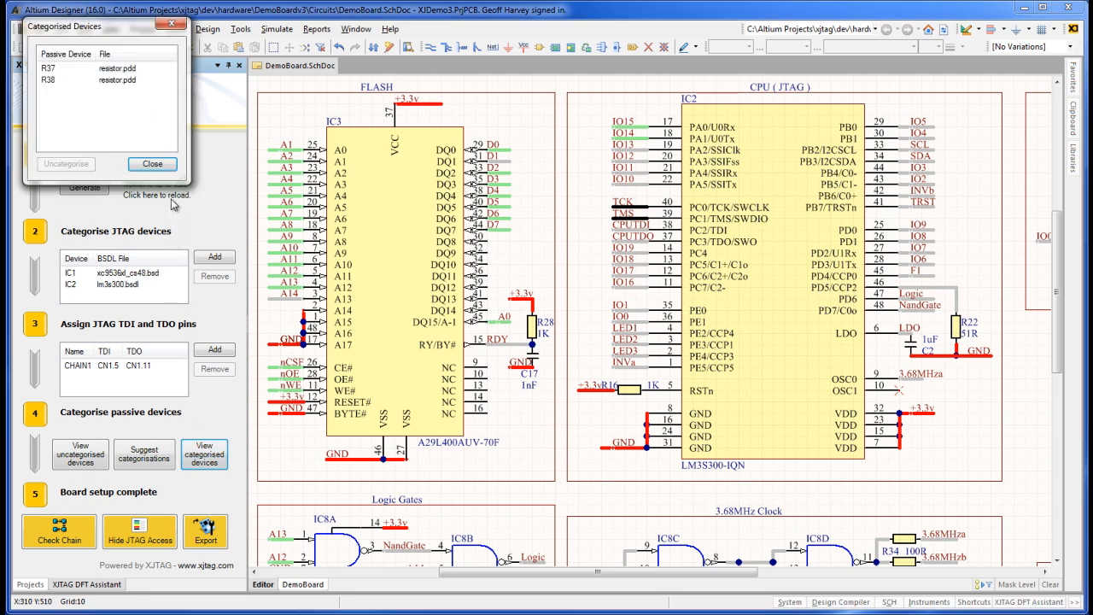
left_click(165, 171)
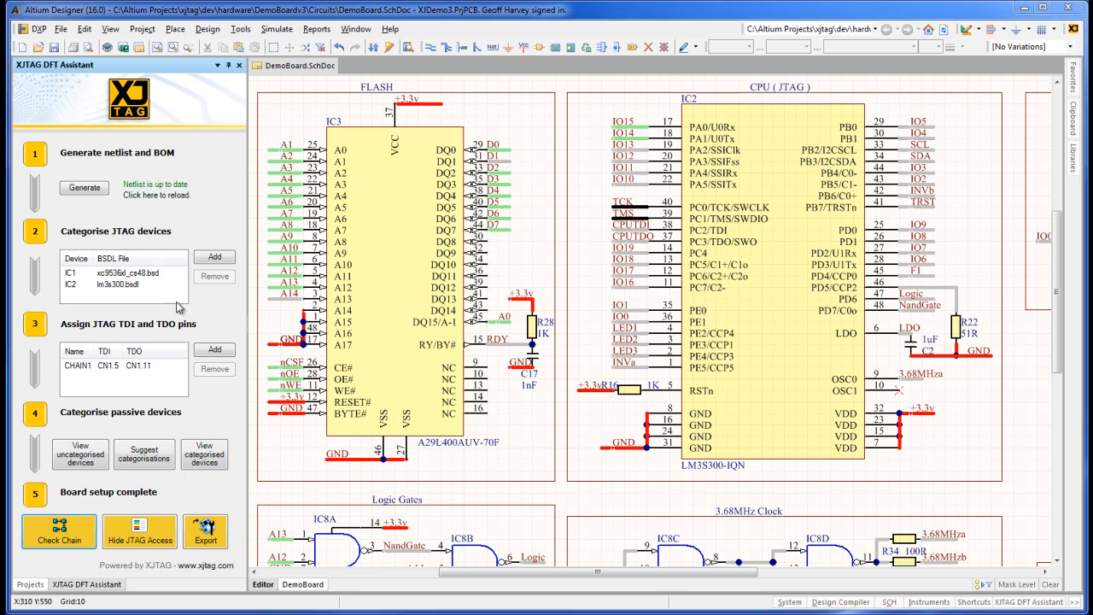
left_click(210, 351)
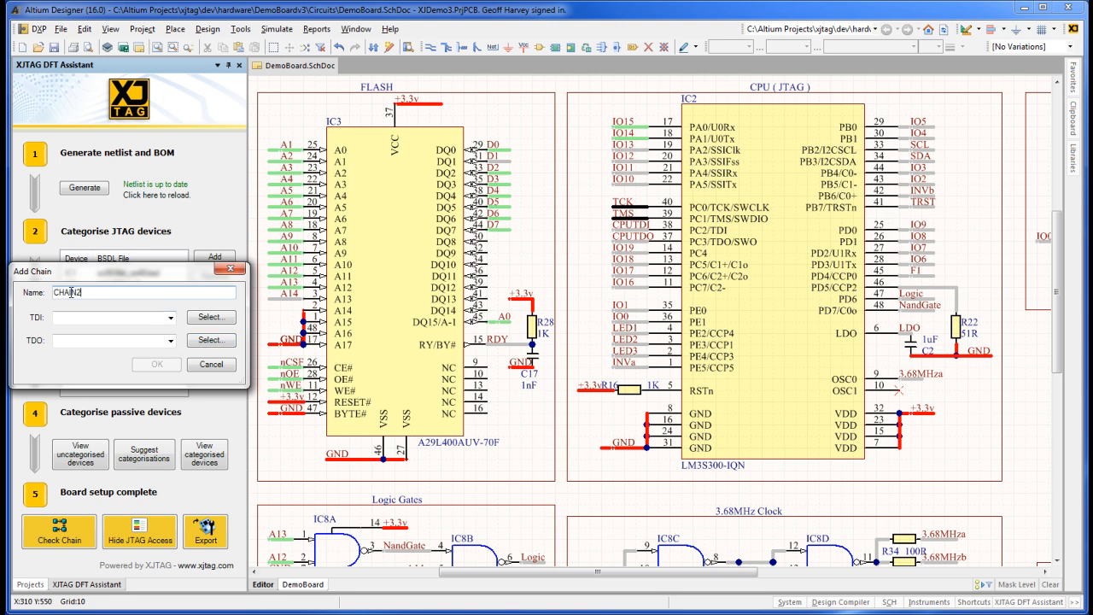
- Assign CHAIN2's TDI to connector CN1 pin 3 (CPUTDI) from the Suggested Connectors
left_click(198, 318)
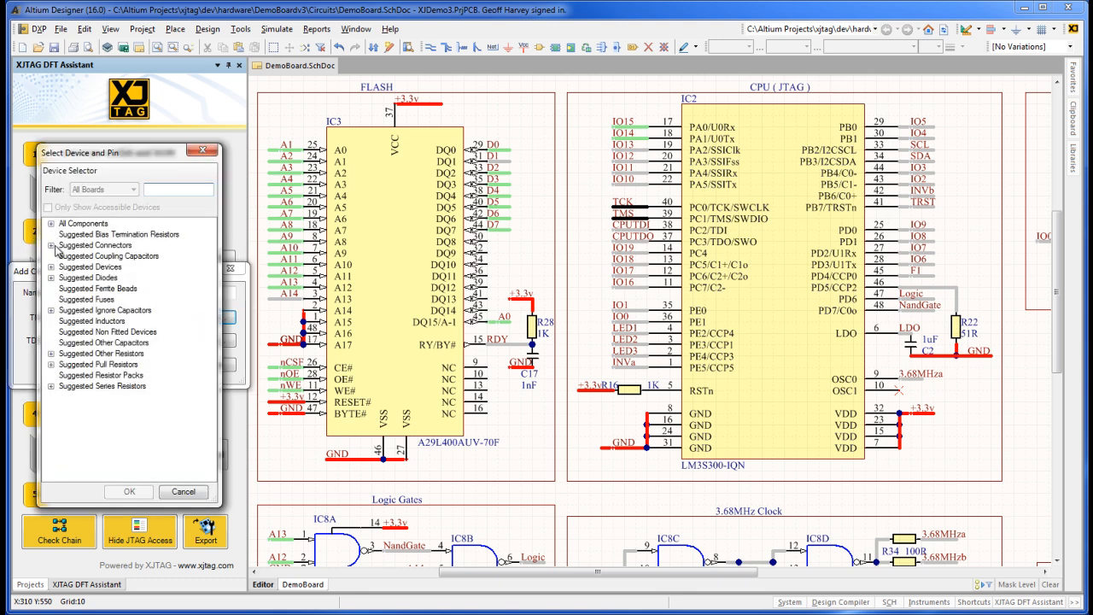
left_click(51, 245)
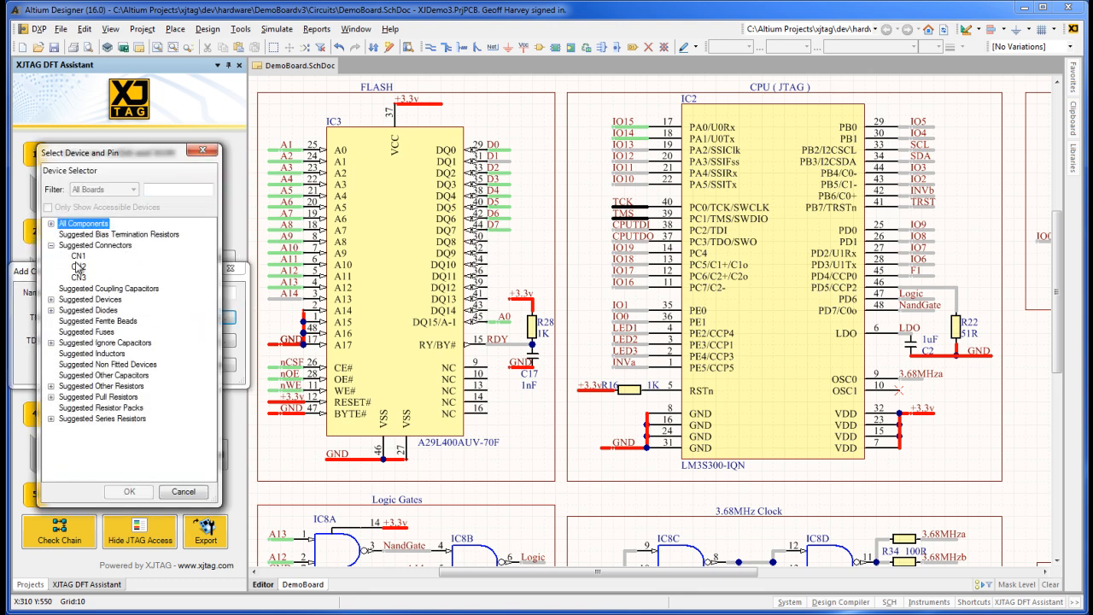
left_click(78, 256)
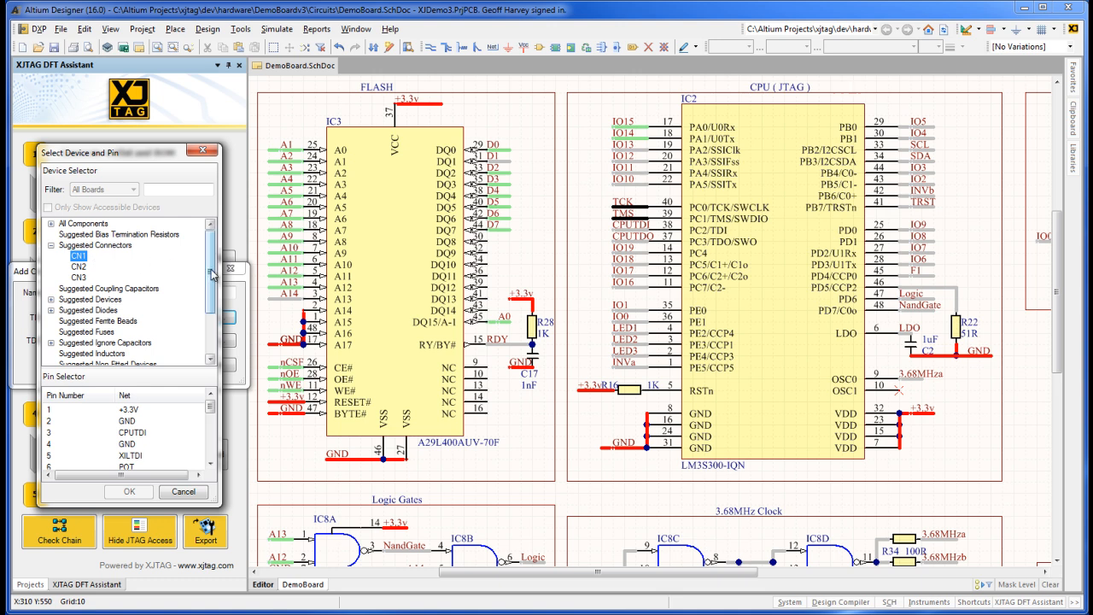
scroll(210, 281, "down", 1)
left_click_drag(211, 408, 214, 412)
left_click(142, 422)
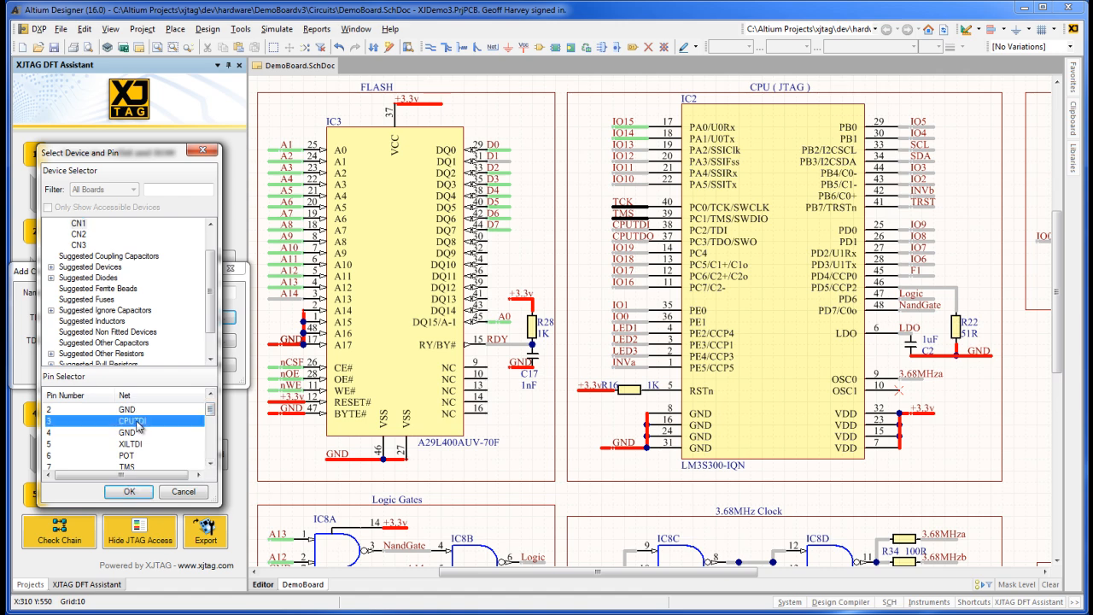
left_click(130, 492)
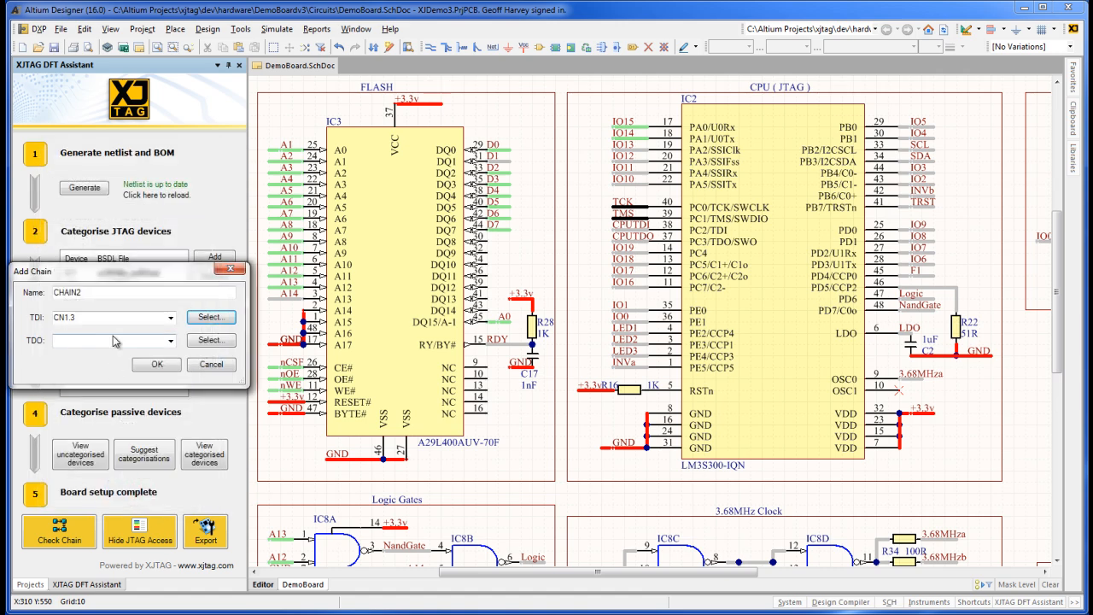
- Assign CHAIN2's TDO to CN1 pin 13 (CTDO) and confirm the chain definition
left_click(209, 340)
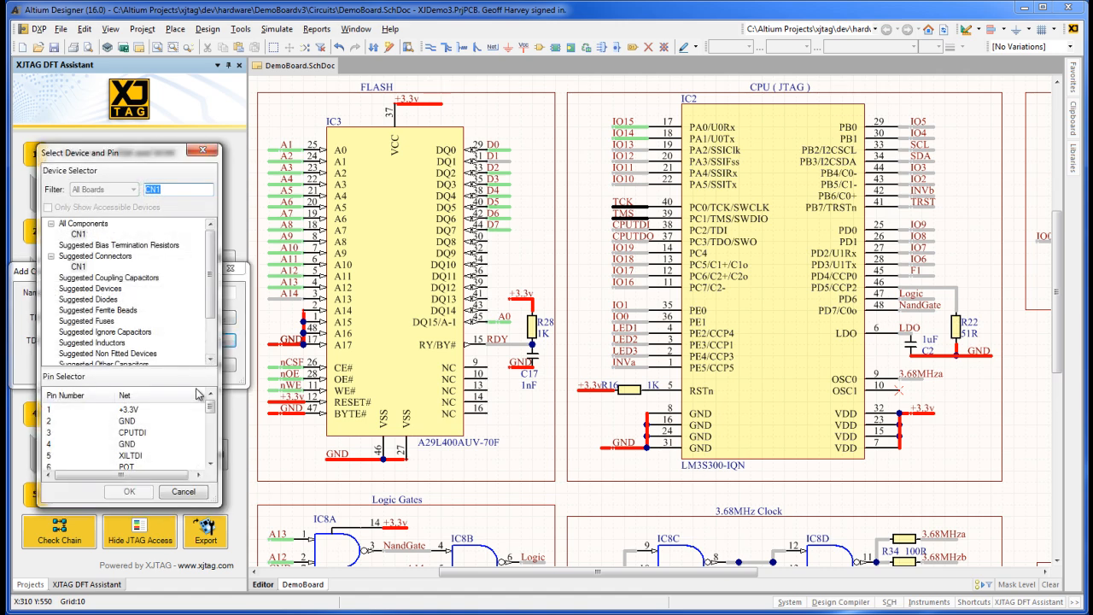
left_click_drag(211, 406, 212, 434)
left_click(135, 456)
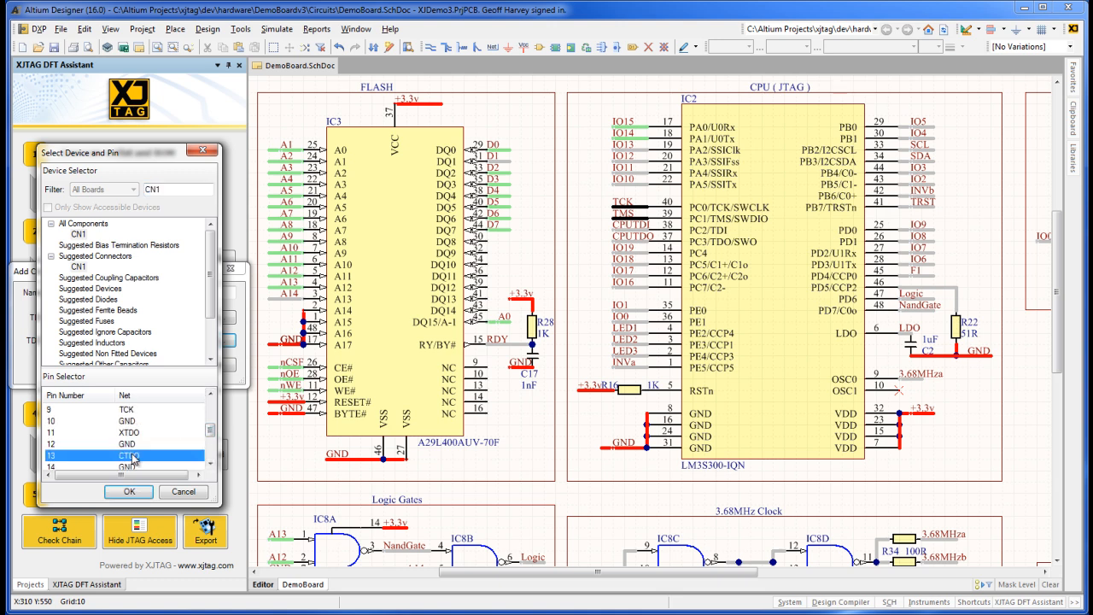
left_click(128, 492)
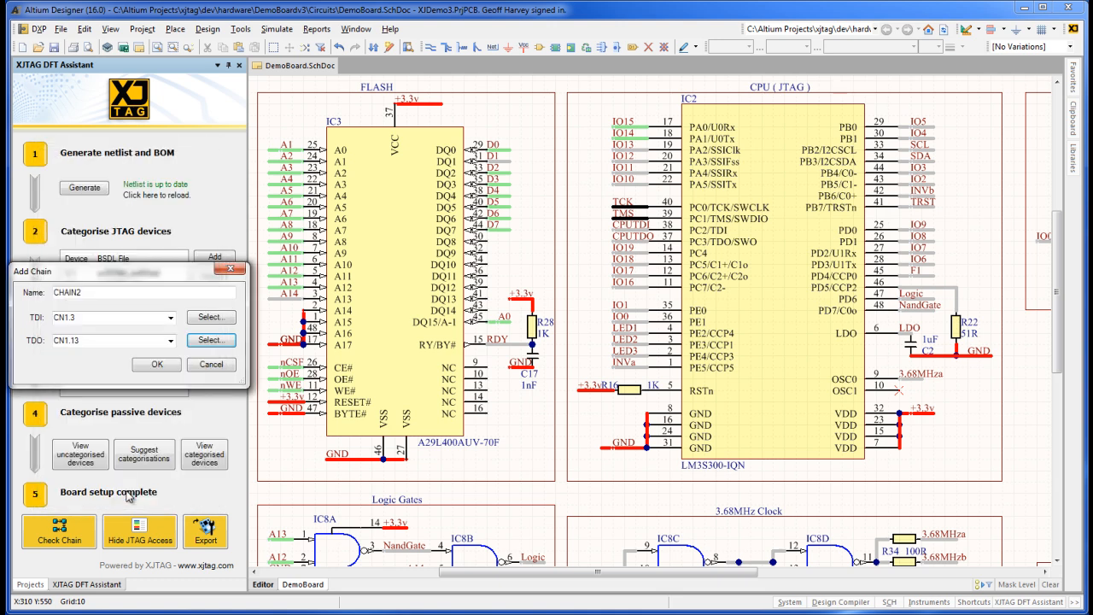
left_click(162, 366)
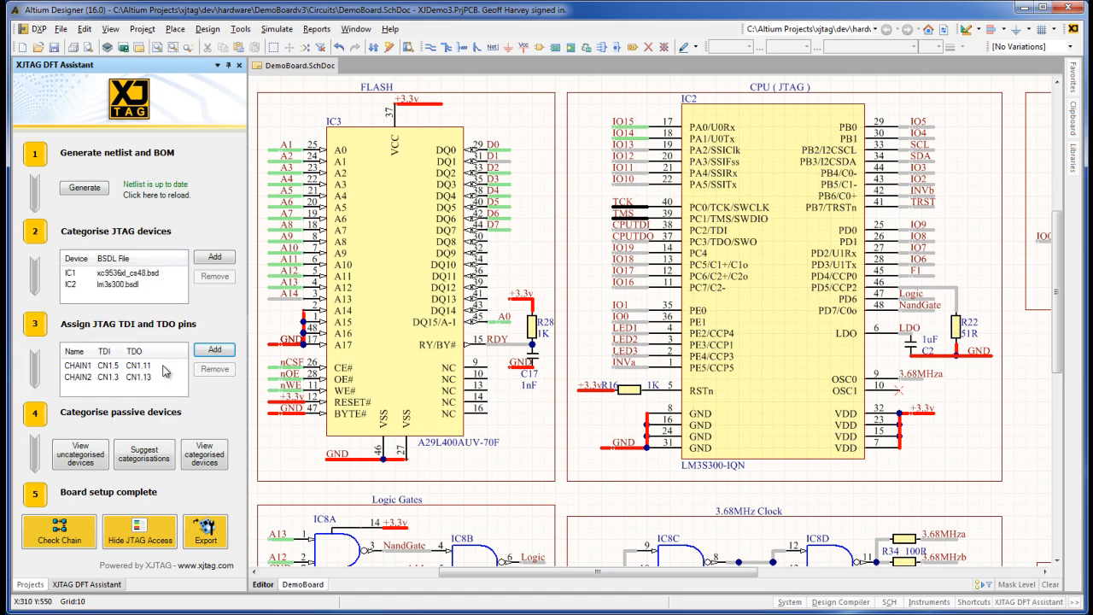
- Run the chain check and dismiss its results
left_click(81, 534)
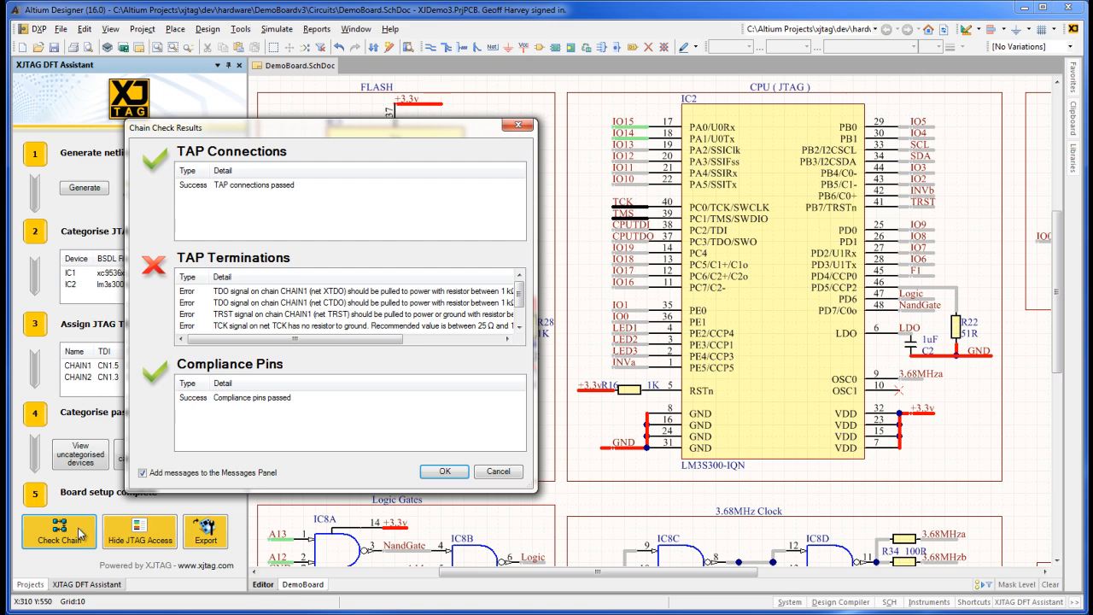
left_click(431, 472)
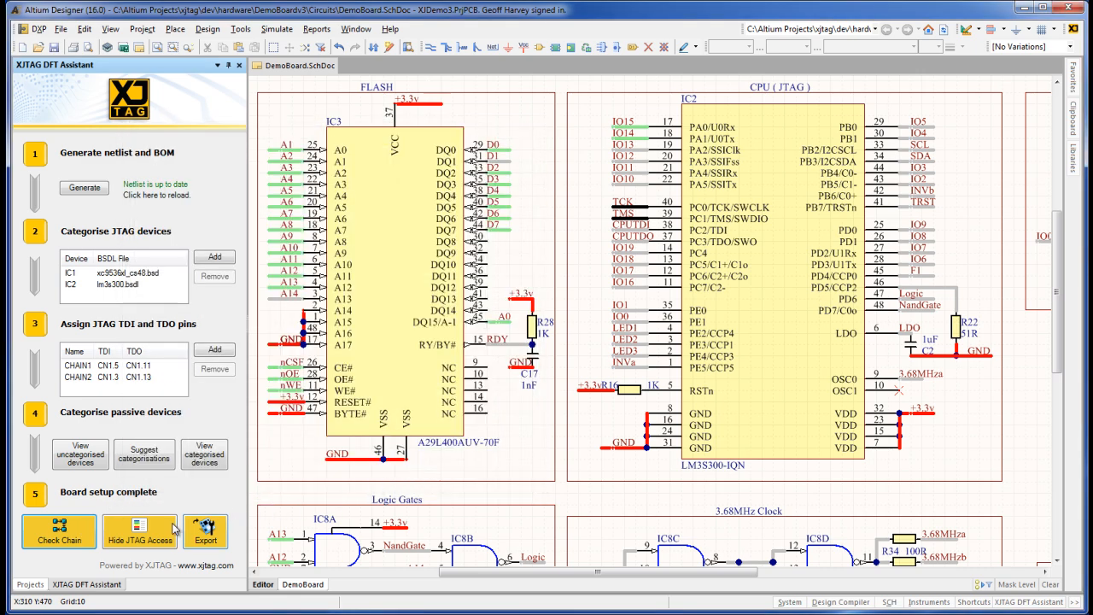
- Toggle JTAG access highlighting, move the JTAG Access Legend aside and close it
left_click(139, 536)
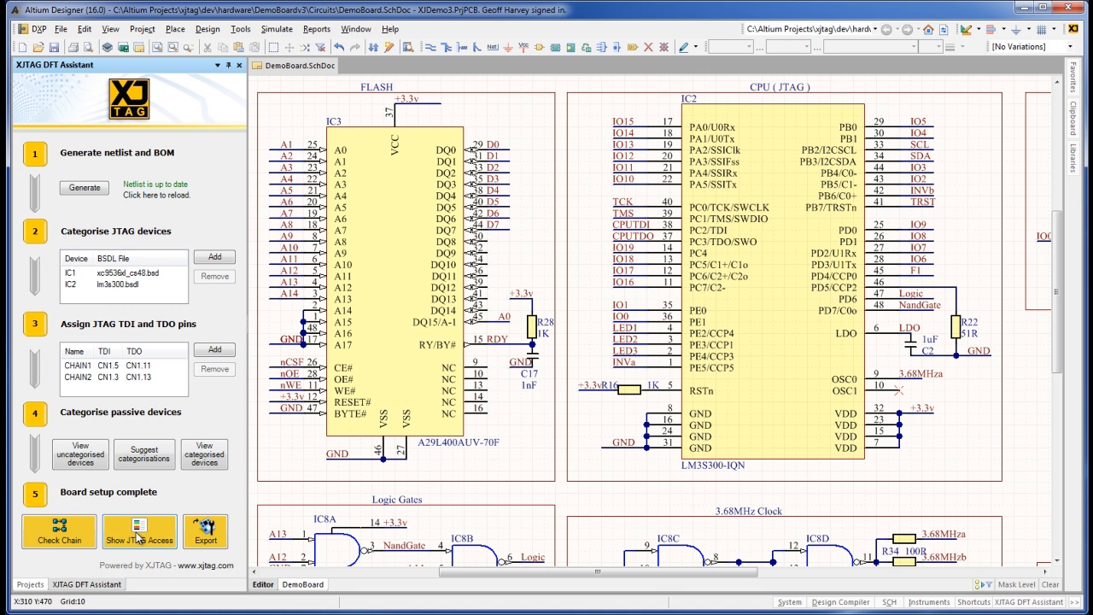
left_click(138, 536)
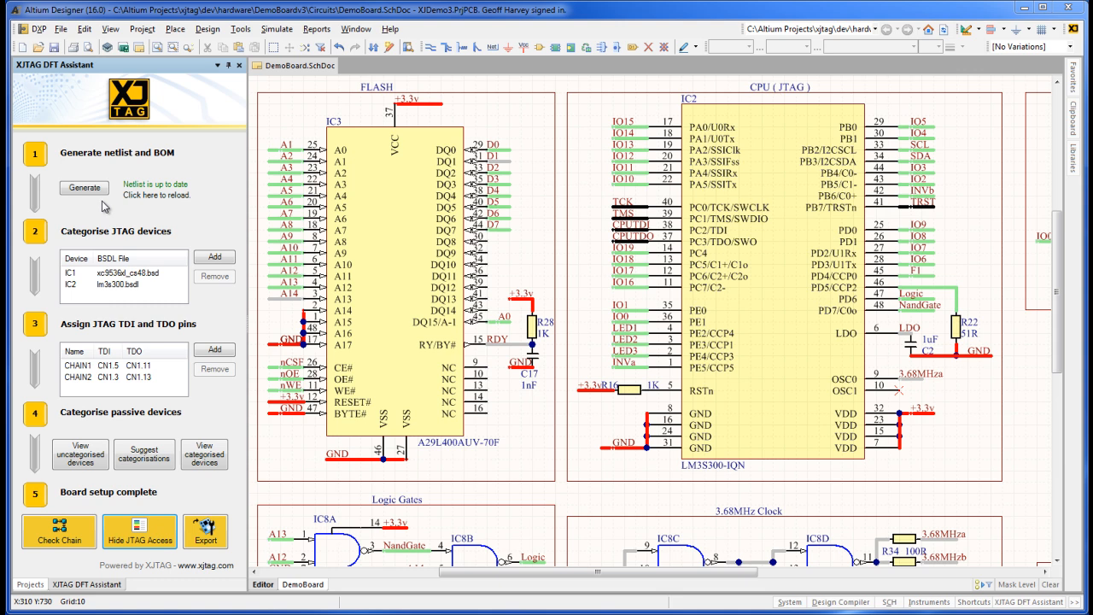
left_click_drag(64, 143, 171, 229)
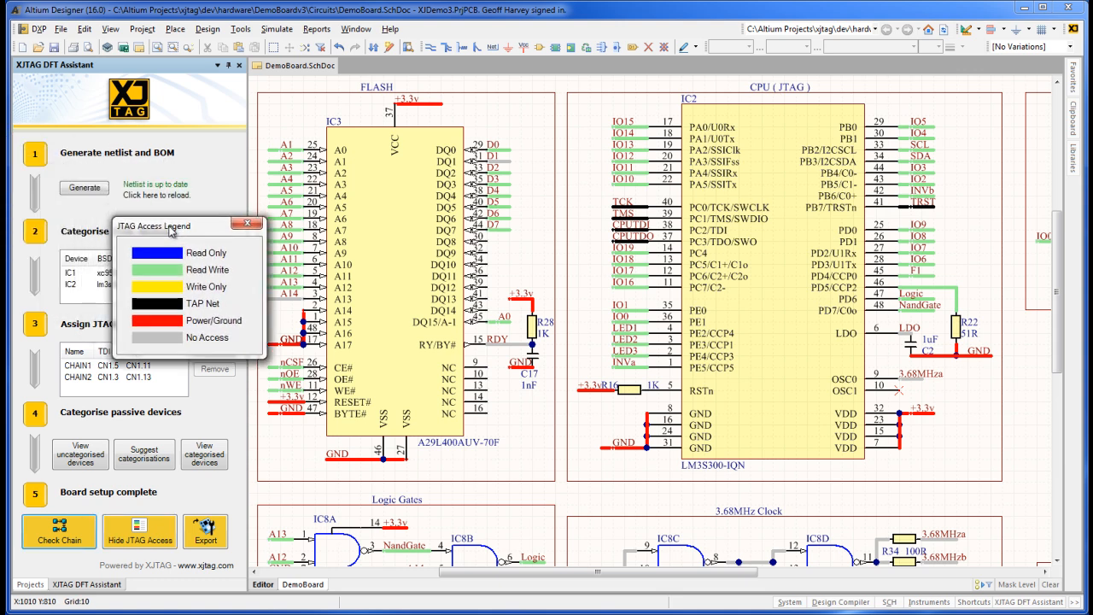
left_click(243, 225)
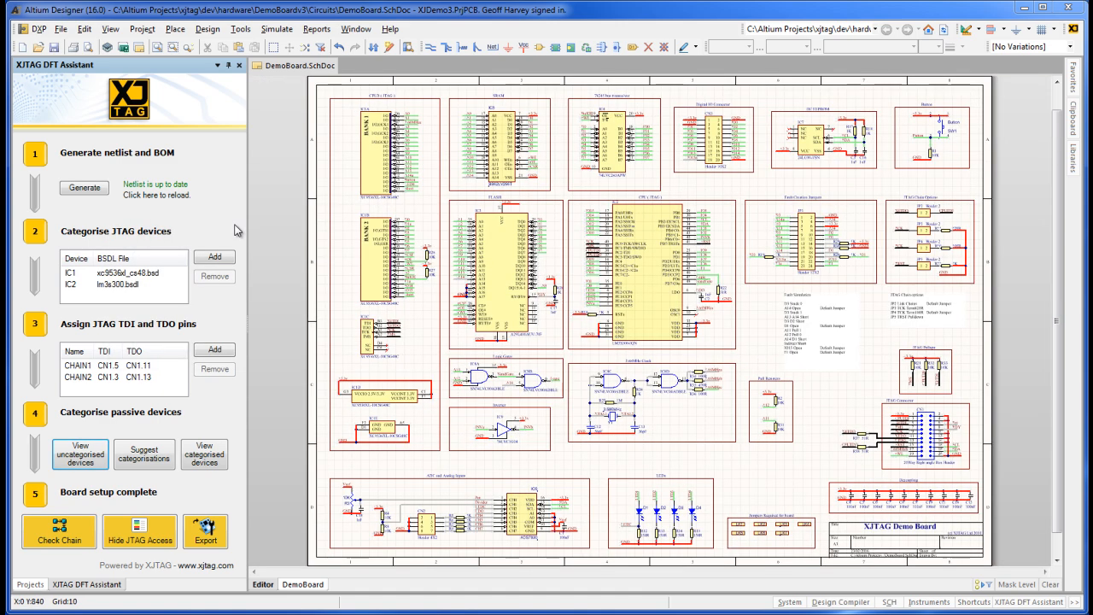
left_click(76, 535)
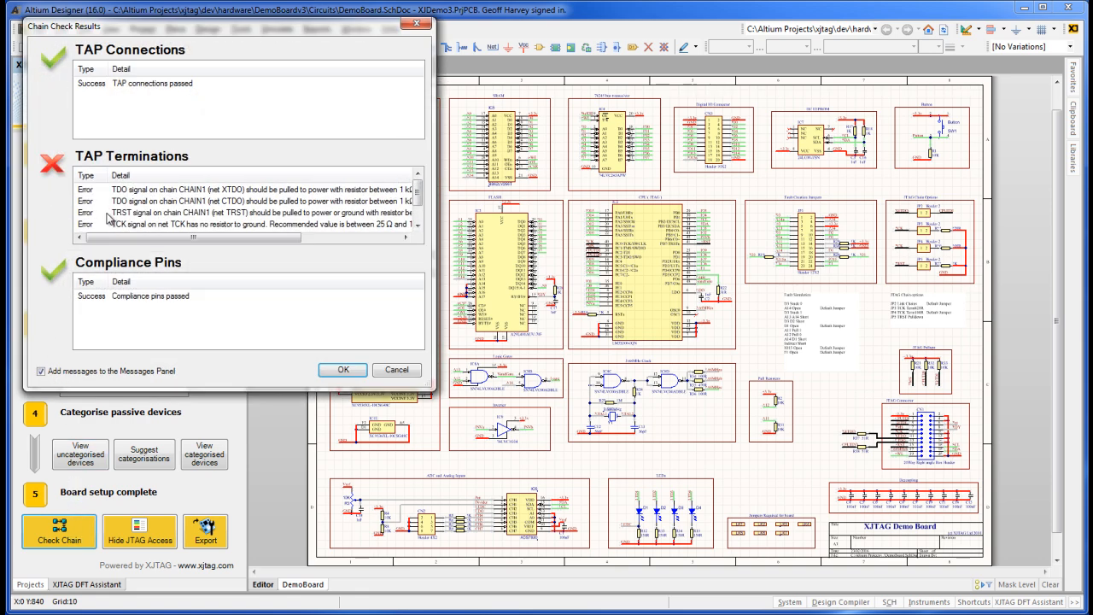
left_click(341, 369)
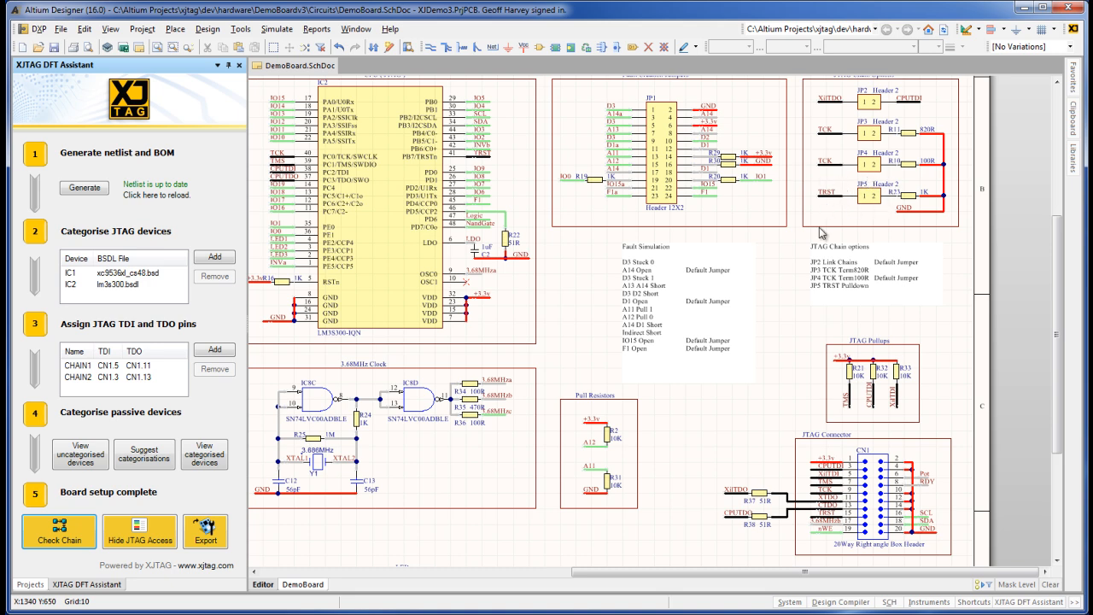
- From the uncategorised devices list, select jumper JP5 under All Components and categorise it as passive
left_click(83, 453)
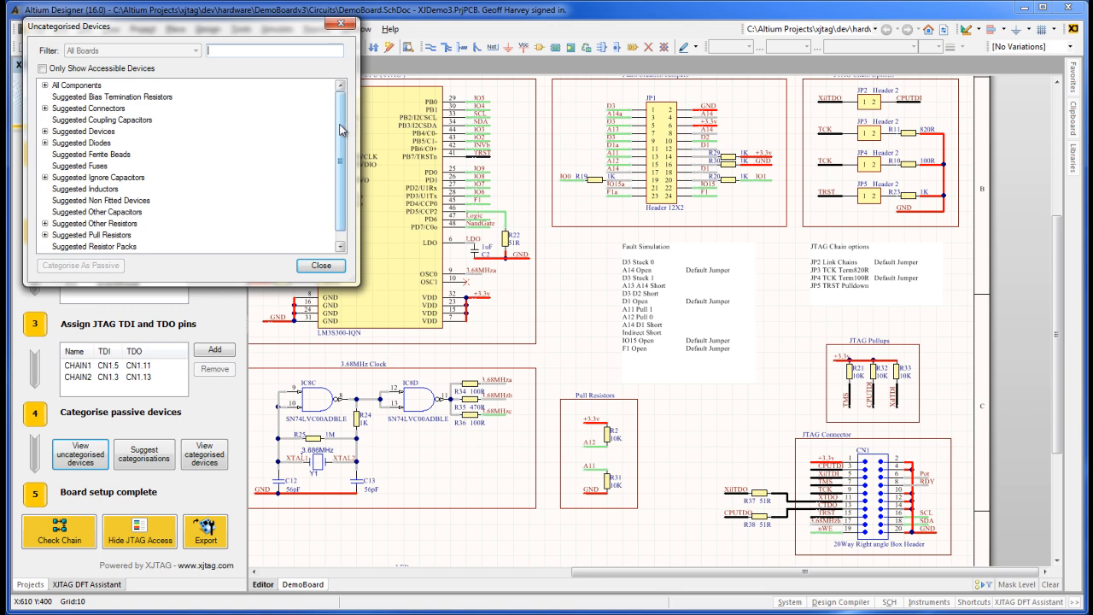
left_click(80, 86)
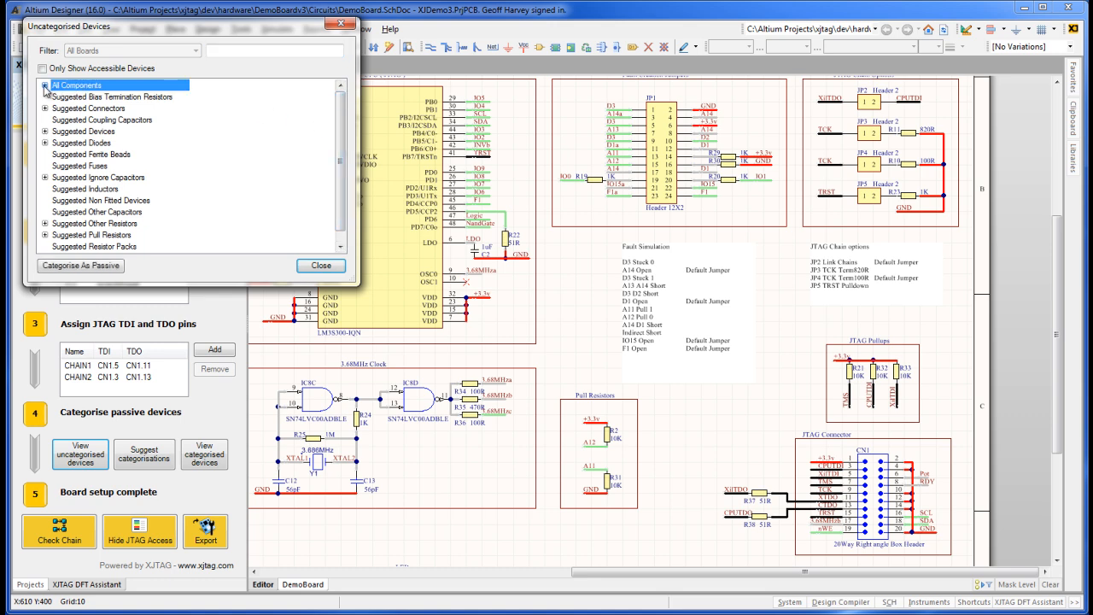
left_click(46, 86)
left_click_drag(339, 96, 341, 153)
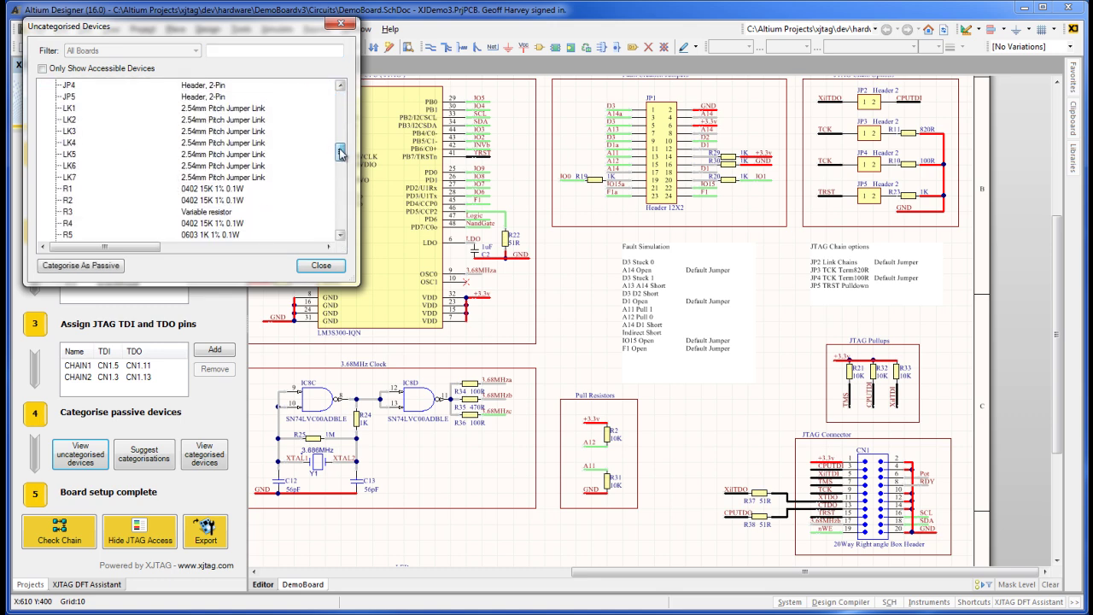
left_click(75, 98)
left_click(80, 265)
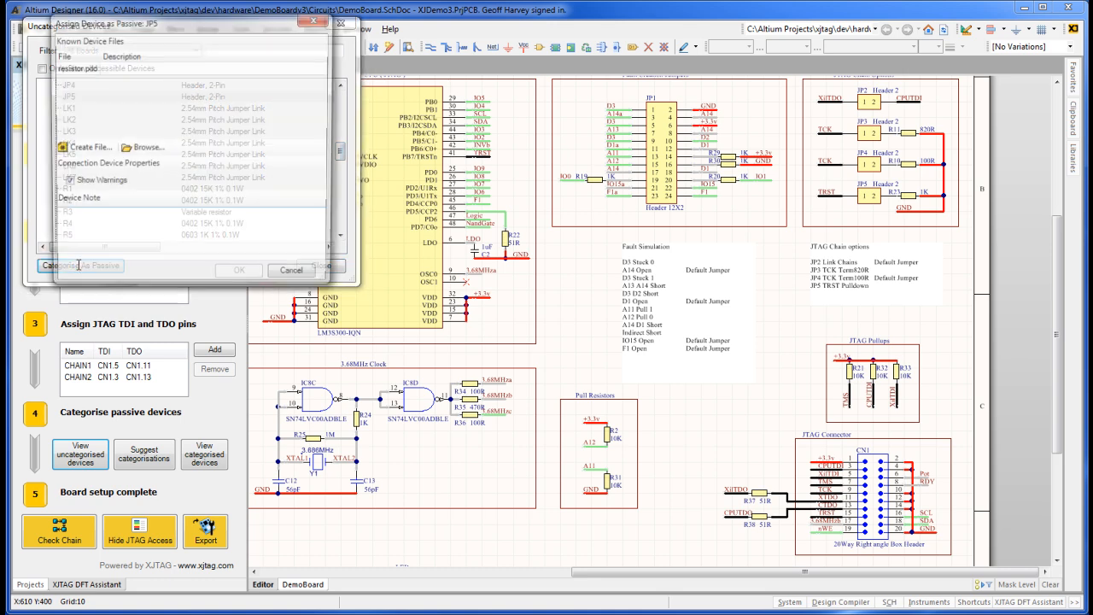
- Browse to the link.pdd device file for JP5, confirm the categorisation and close the list
left_click(128, 148)
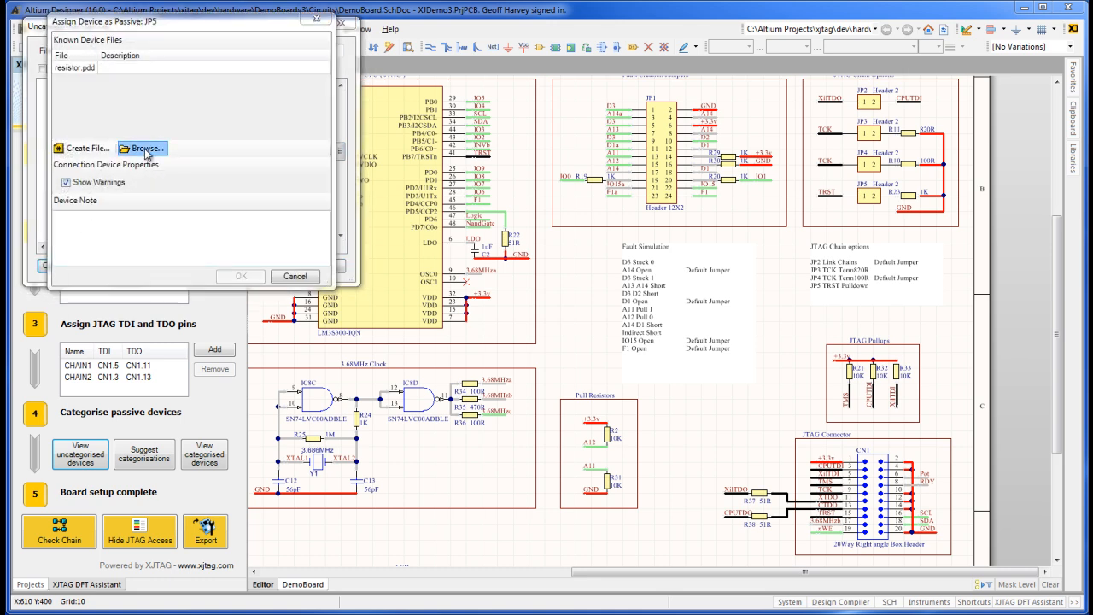
left_click(252, 197)
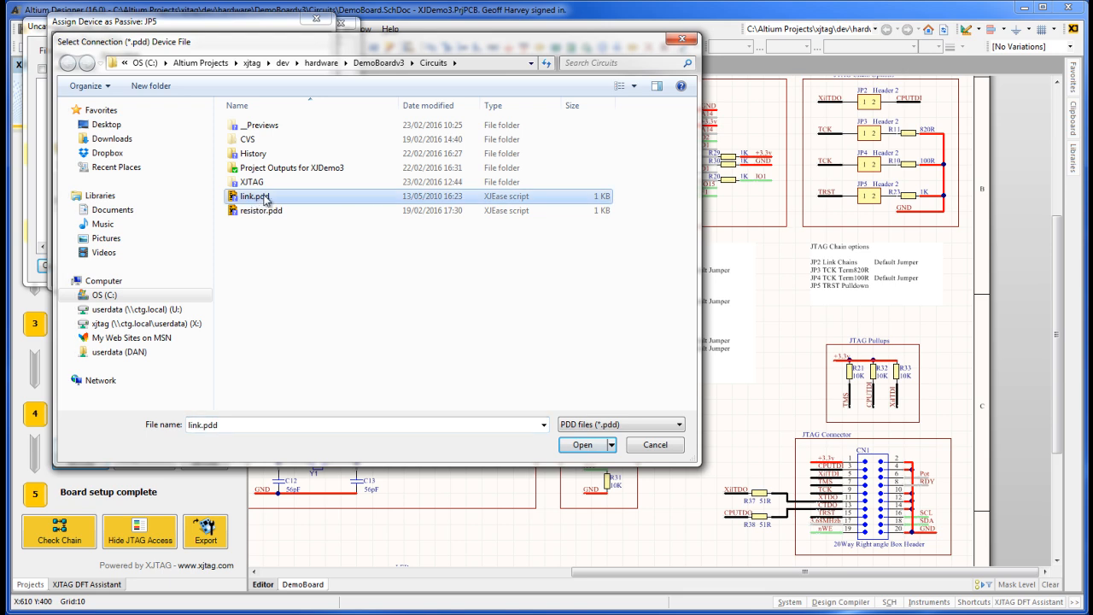
left_click(579, 446)
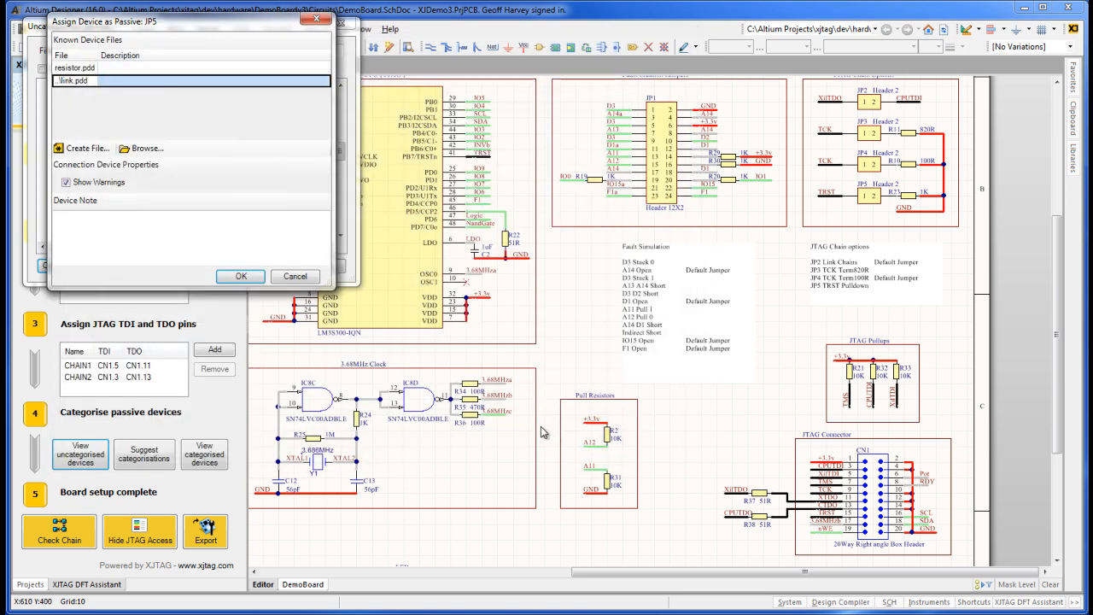
left_click(243, 278)
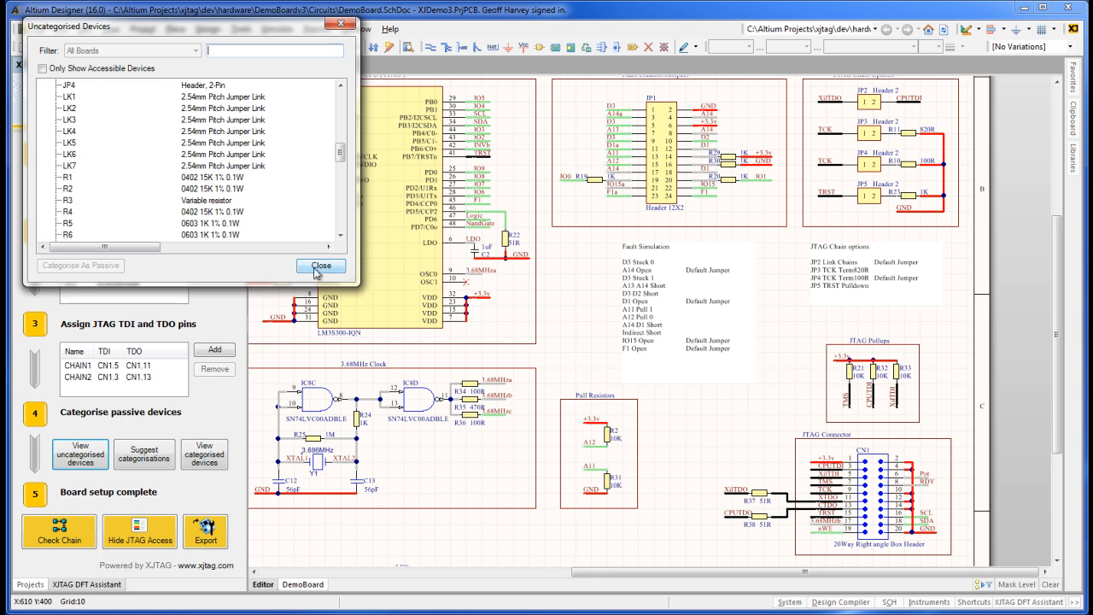
left_click(321, 268)
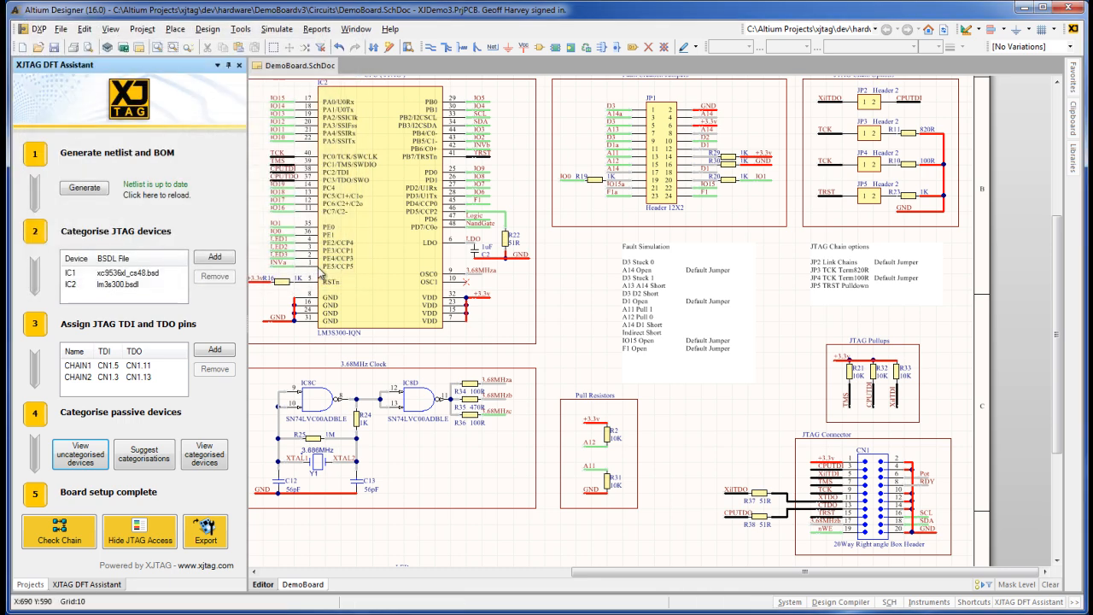
- Re-run the chain check, widen the results to read the termination errors, and cancel
left_click(83, 538)
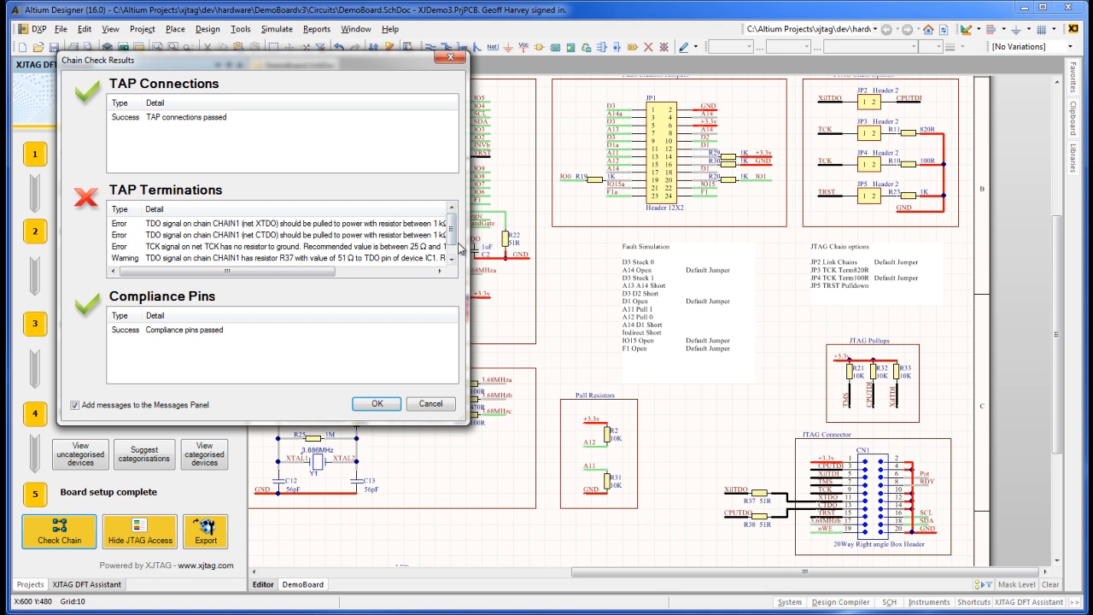
left_click_drag(468, 245, 625, 245)
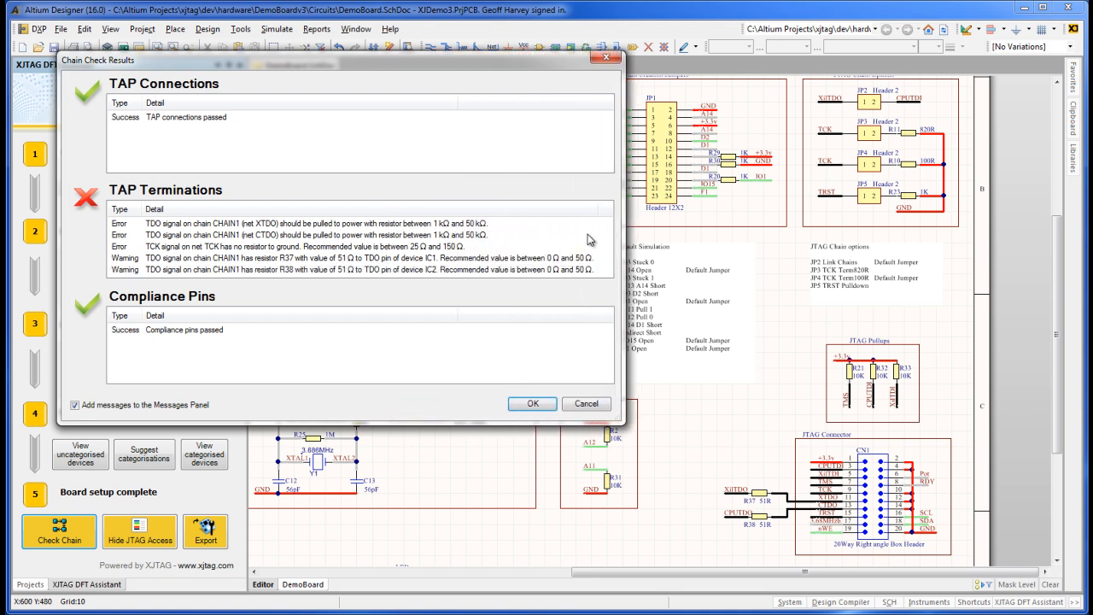
left_click(585, 403)
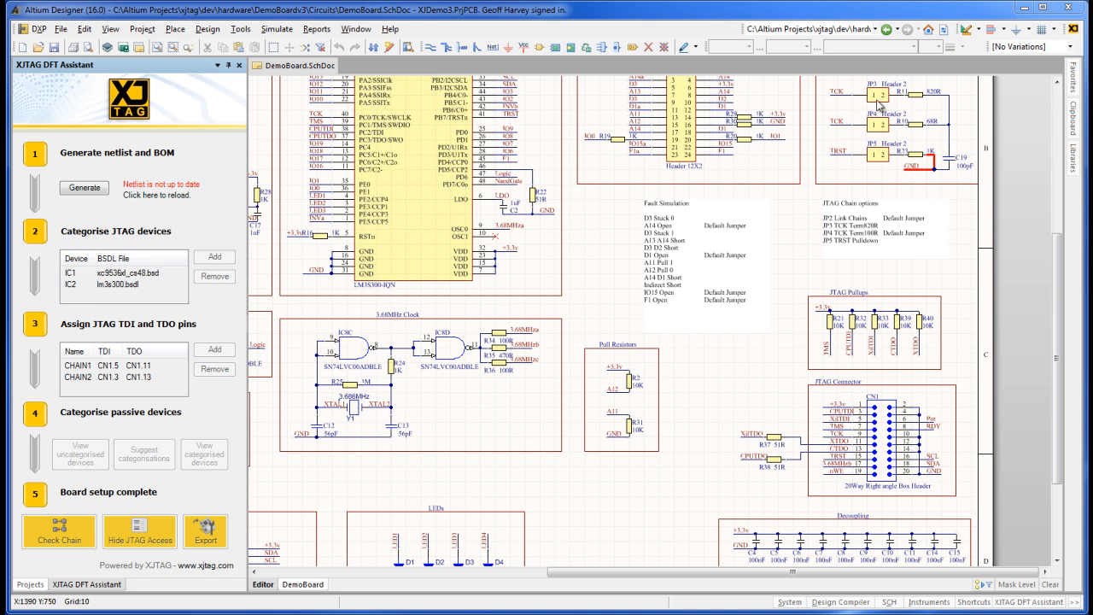
- Regenerate the netlist, re-run the chain check and accept results showing only R37/R38 termination warnings
left_click(95, 191)
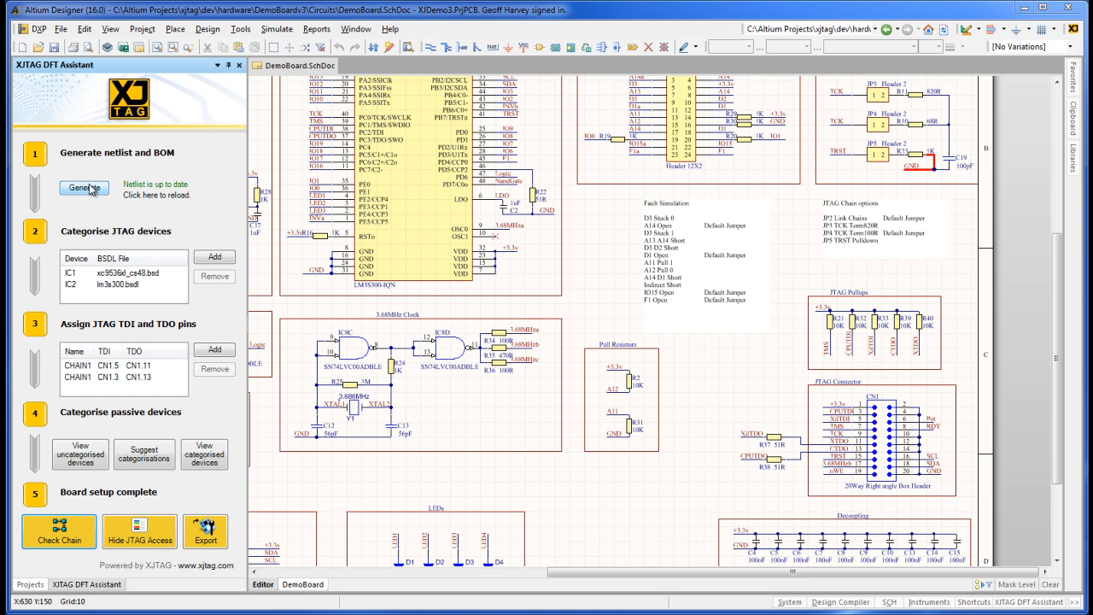
left_click(59, 531)
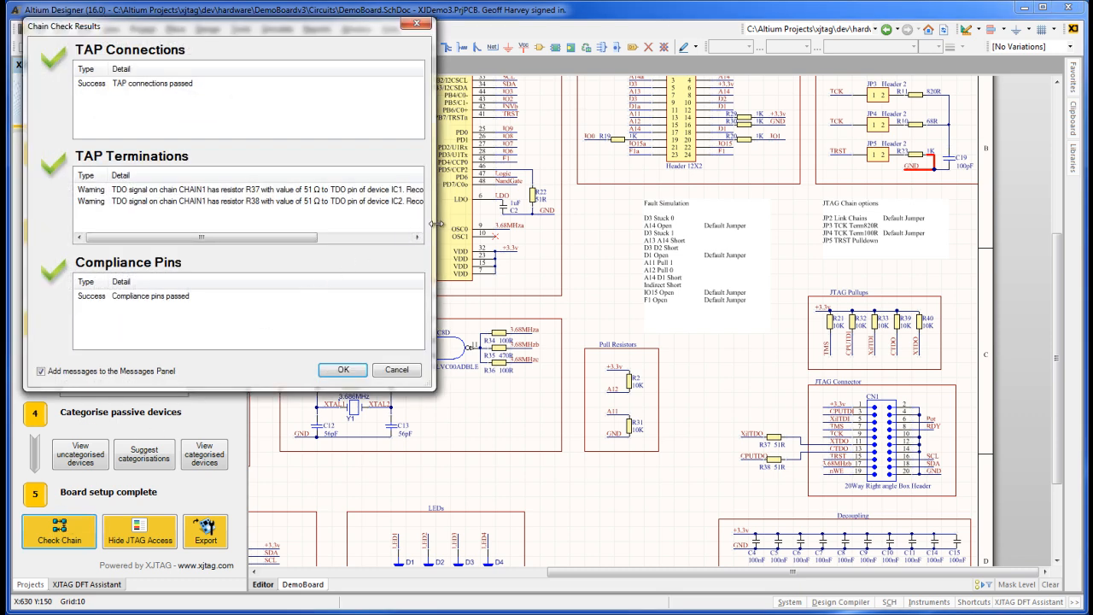
left_click_drag(435, 223, 584, 227)
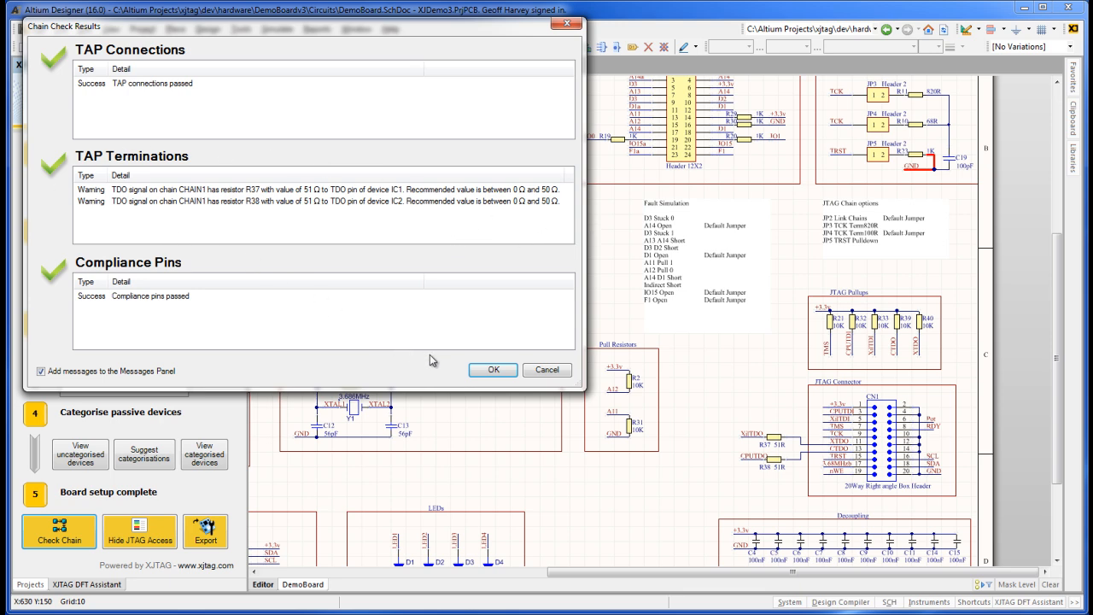
left_click(491, 371)
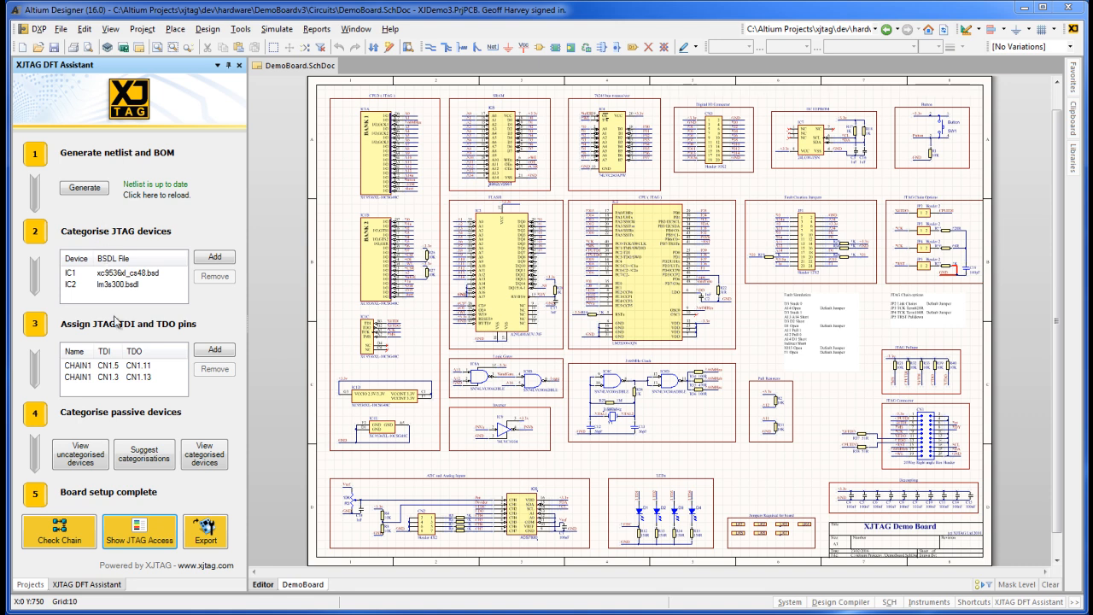
- Show JTAG-accessible nets on the schematic and export the project to XJDeveloper
left_click(147, 531)
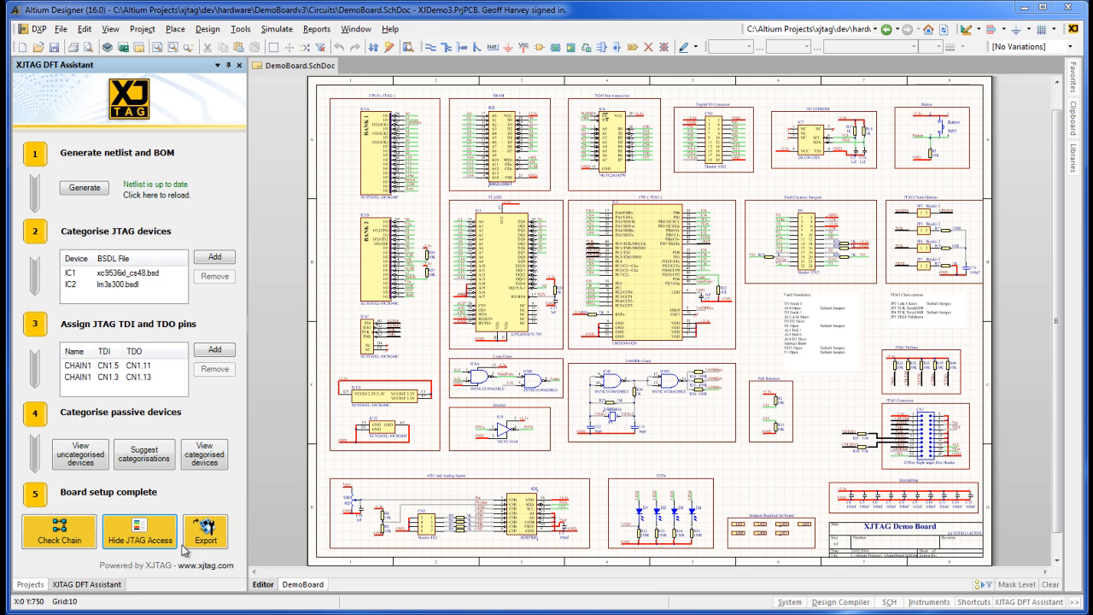
left_click(210, 540)
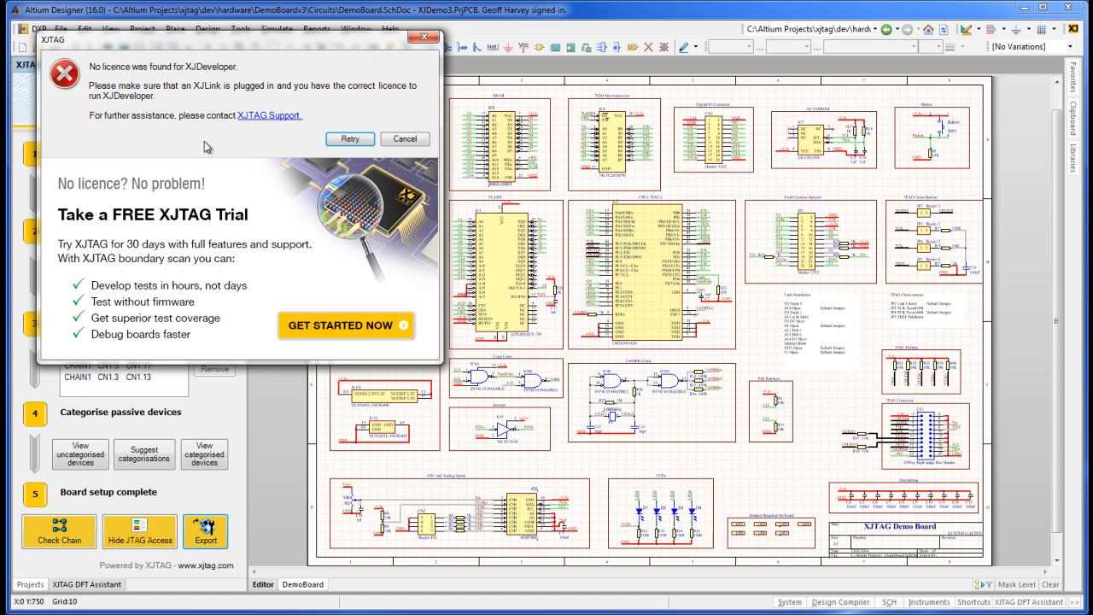
- Retry past the licence notice and save the exported project as XJDemo3.xjd
left_click(344, 142)
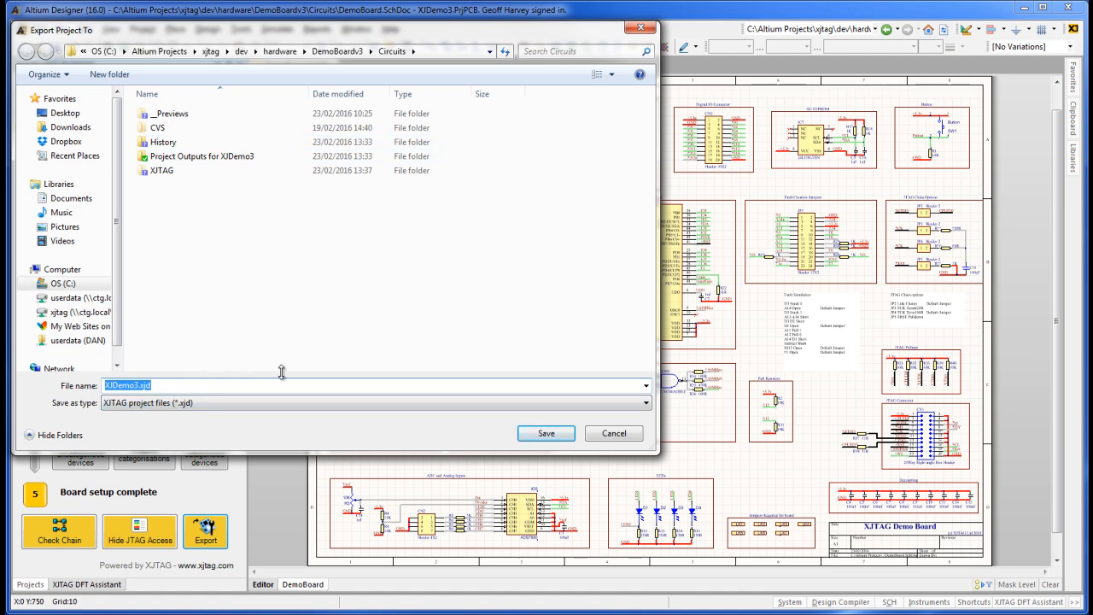
left_click(545, 434)
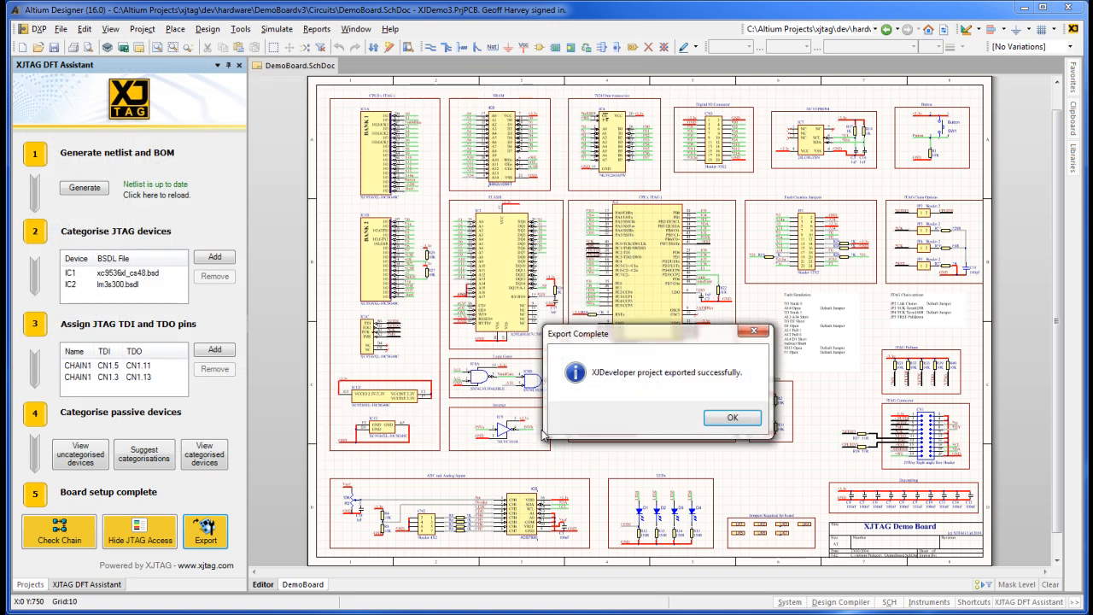